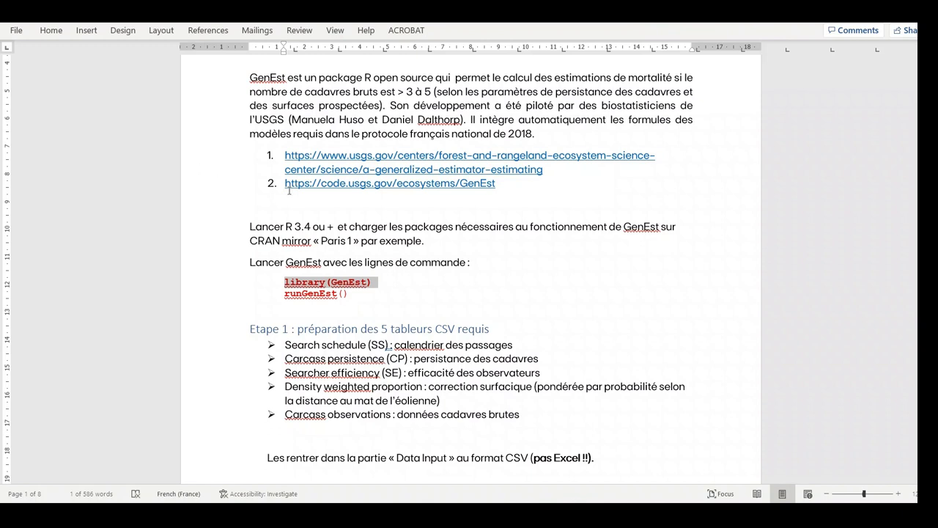
Copy the library(GenEst) command from the tutorial document and run it in the R console
right_click(309, 287)
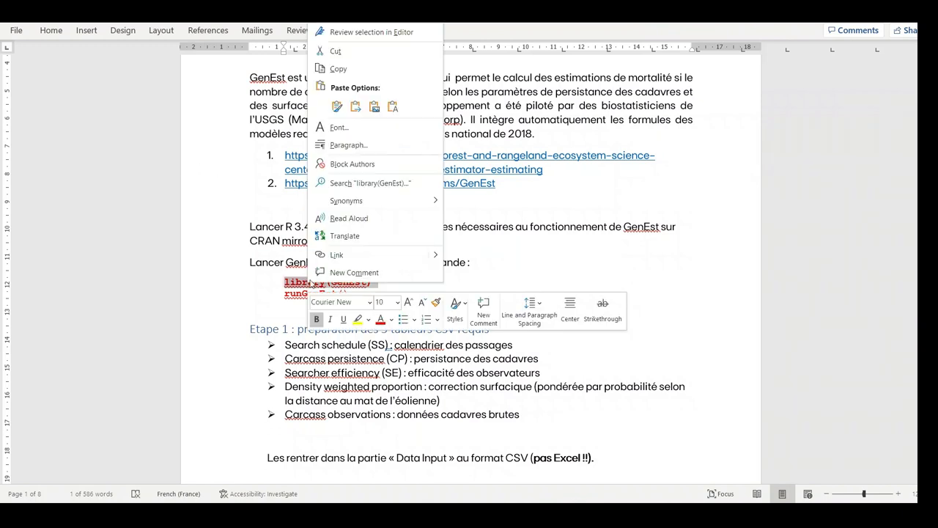
left_click(339, 70)
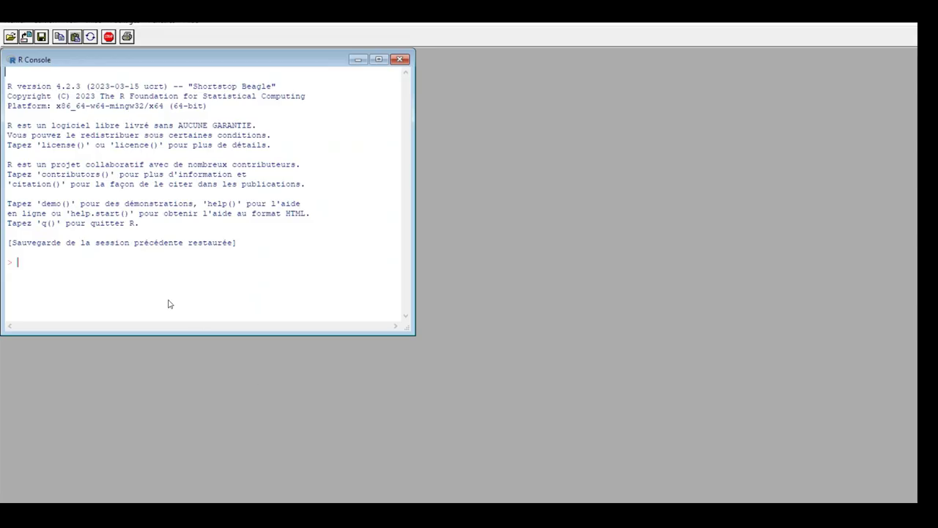
key("ctrl+v")
key("Return")
Copy the runGenEst() command from the Word document and run it in the R console to launch the GenEst interface
key("alt+Tab")
left_click_drag(284, 293, 355, 294)
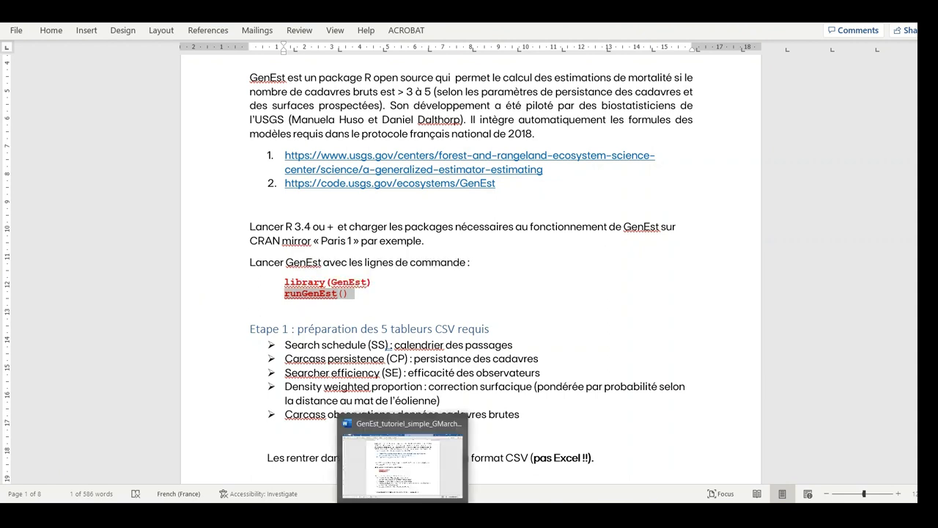
left_click(344, 469)
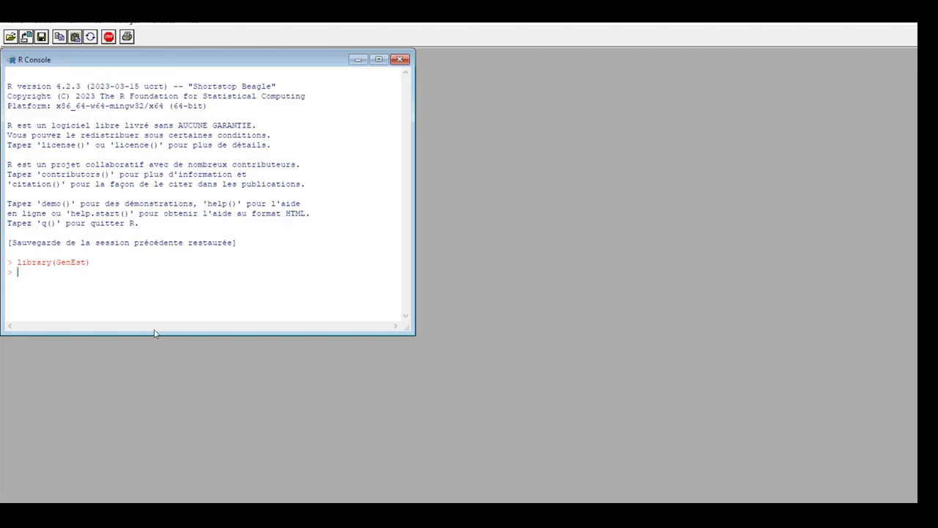
key("ctrl+v")
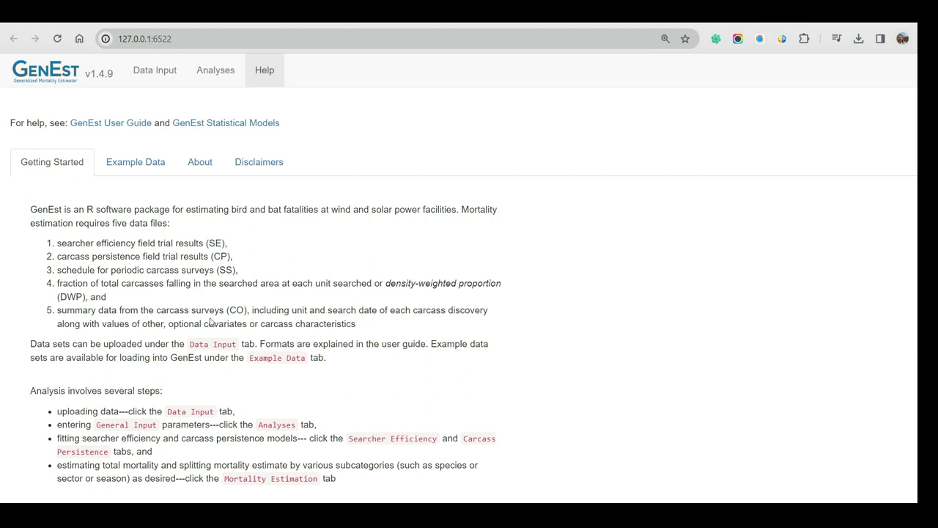
Load the "Wind---Cleared plots, bats + birds" example data set
left_click_drag(30, 209, 195, 322)
left_click(145, 170)
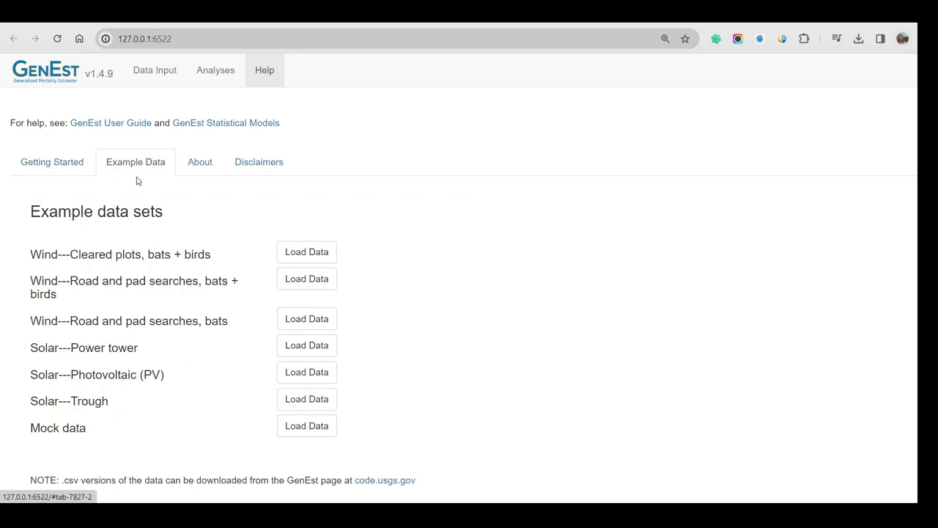
left_click(309, 260)
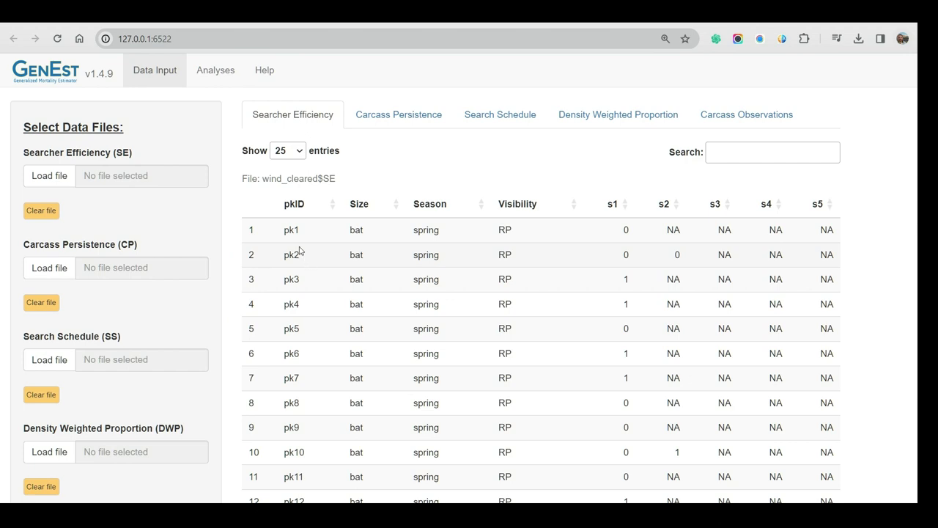
Review the example tables for searcher efficiency, carcass persistence, search schedule, density weighted proportion and carcass observations
scroll(649, 332, "down", 4)
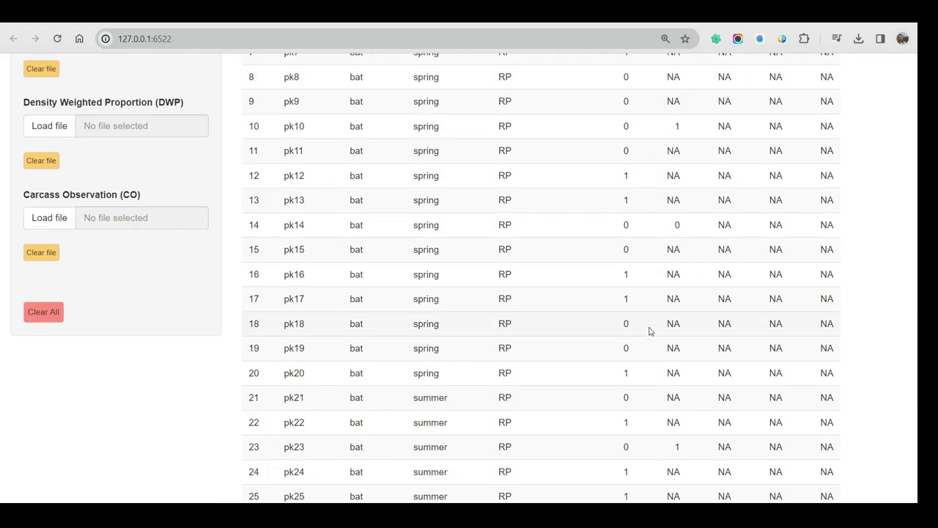
scroll(649, 329, "up", 5)
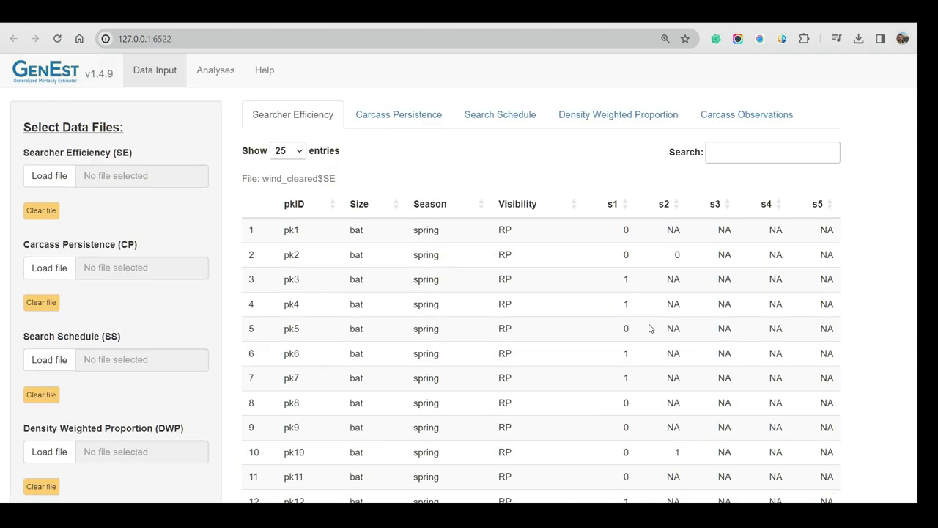
left_click(401, 119)
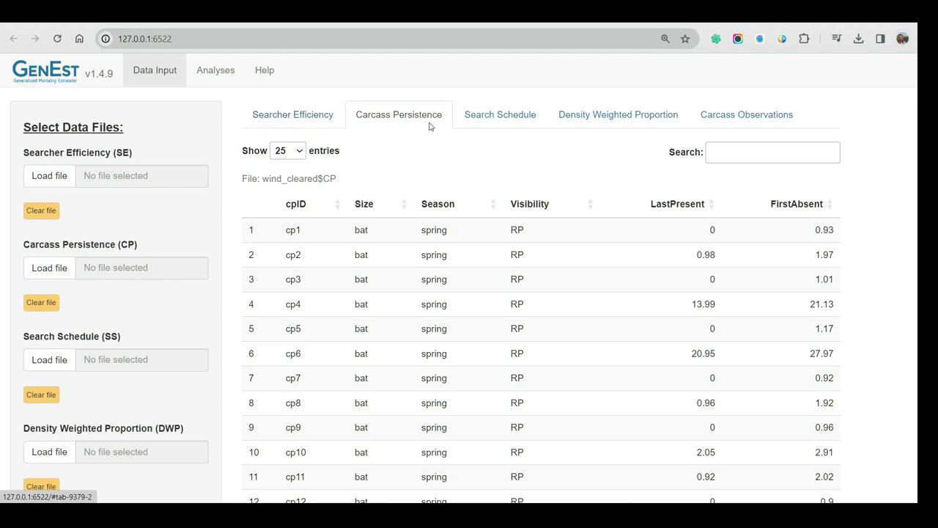
left_click(494, 125)
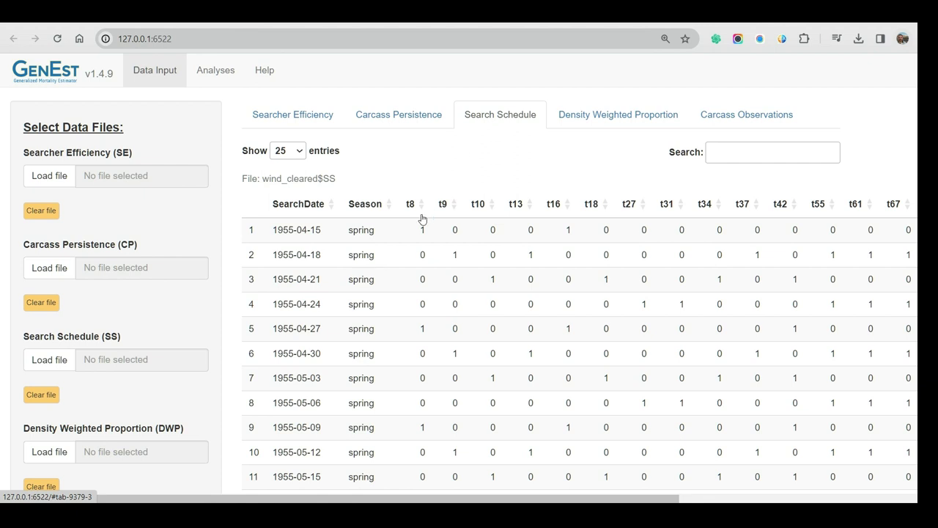
left_click(629, 121)
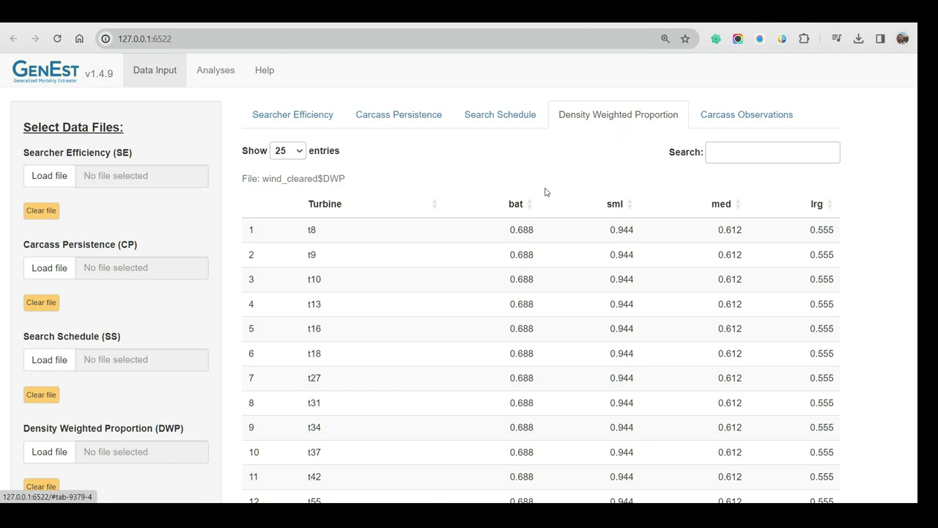
left_click(730, 126)
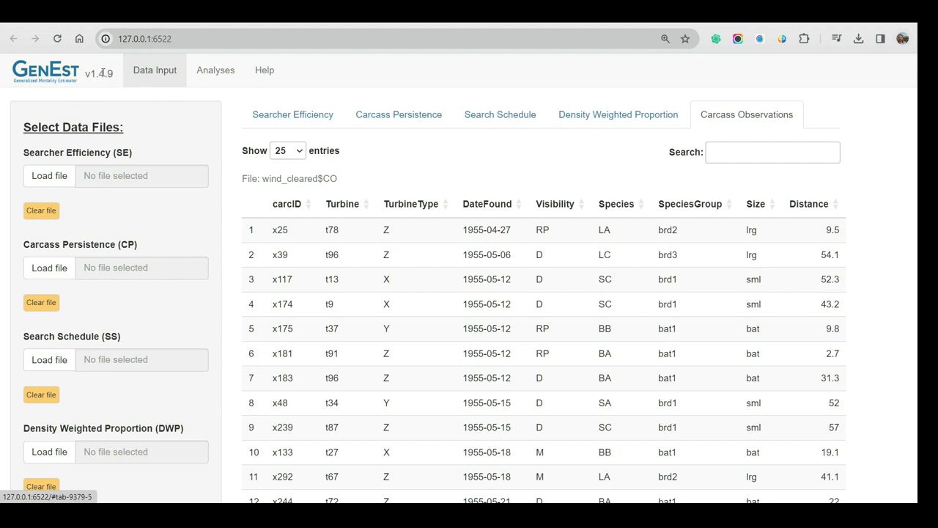
Load SE_searcher_efficiency from the CSV folder inside Downloads > GENEST_tableurs essentiels as the Searcher Efficiency data file
left_click(49, 180)
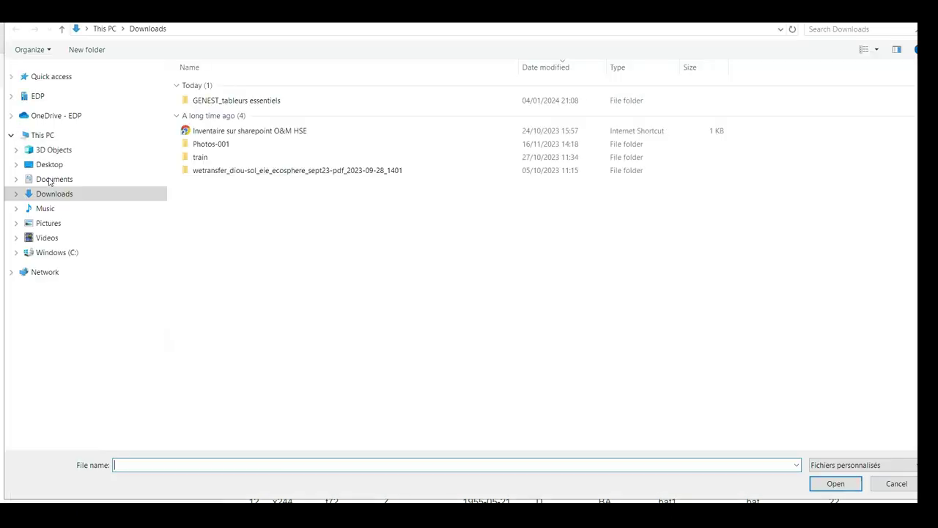
double_click(208, 103)
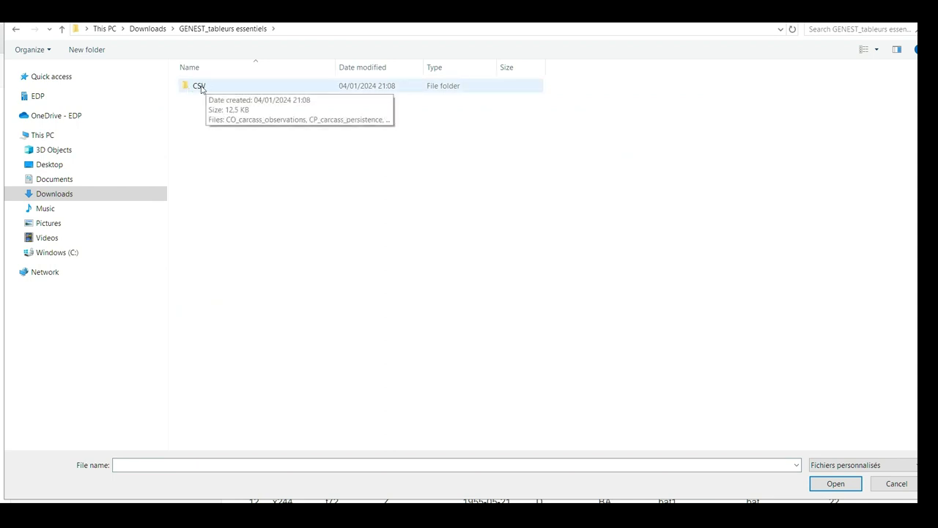
left_click(203, 89)
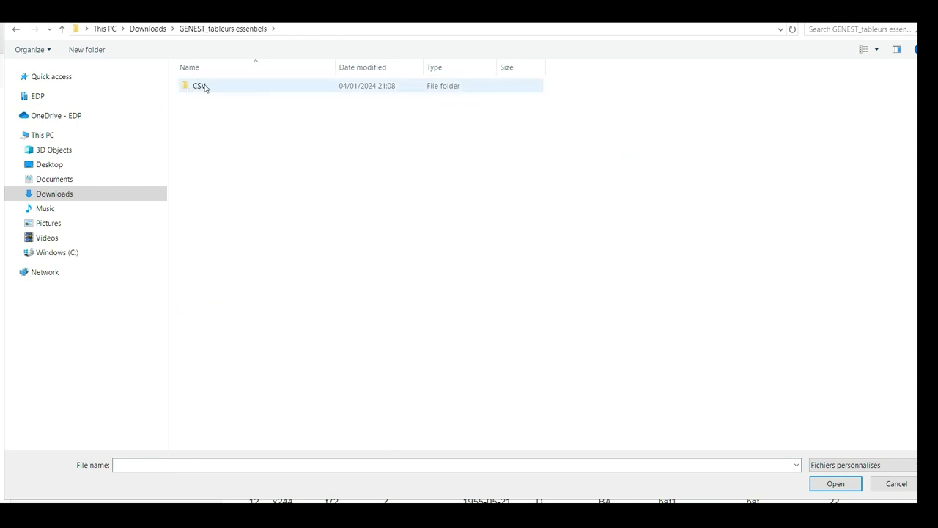
double_click(204, 88)
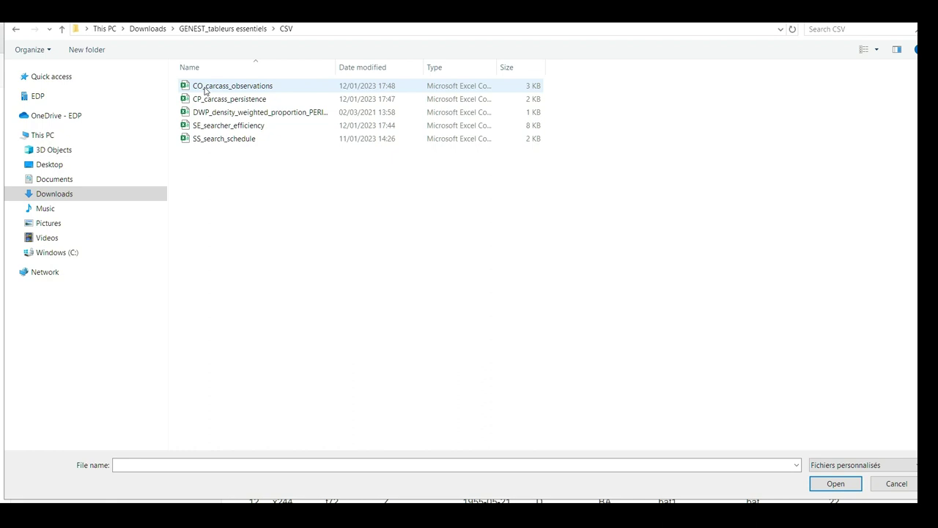
double_click(218, 126)
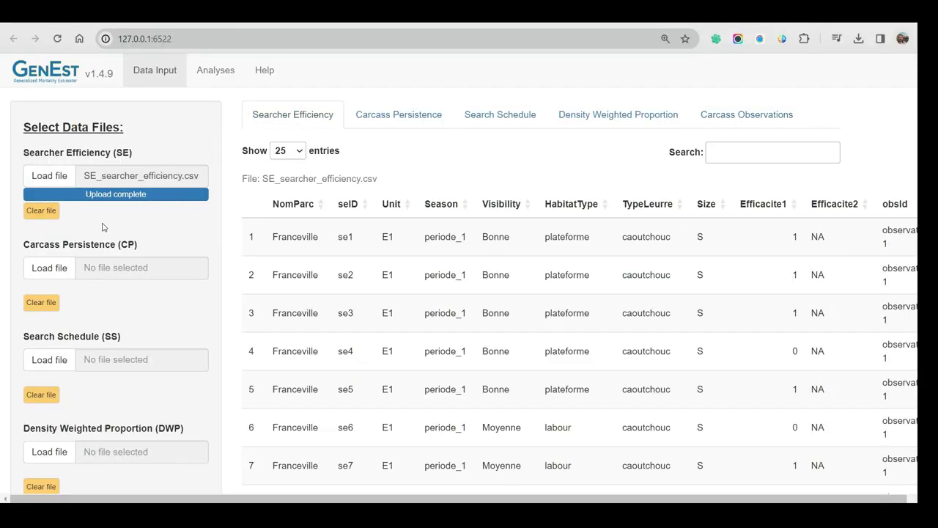
Load CP_carcass_persistence as the Carcass Persistence data file, and return to the searcher efficiency table for comparison
left_click(49, 269)
left_click(262, 101)
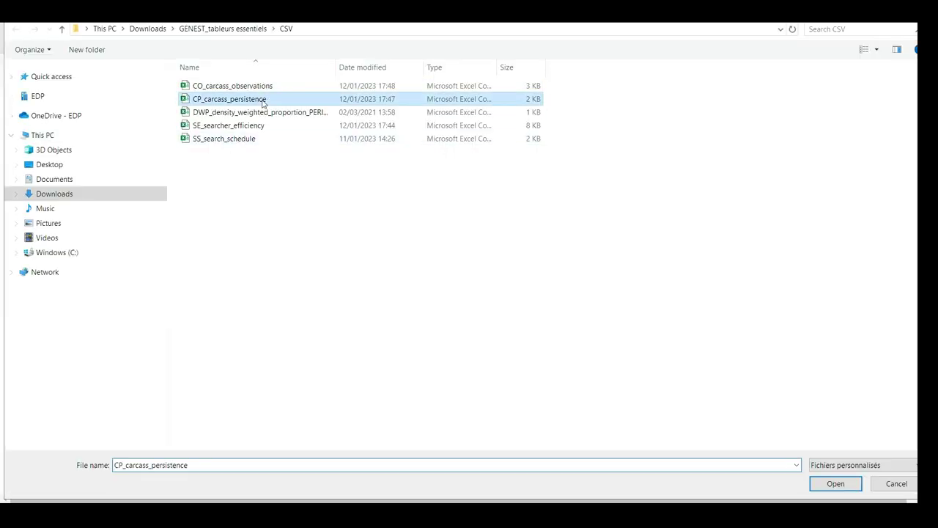
double_click(262, 100)
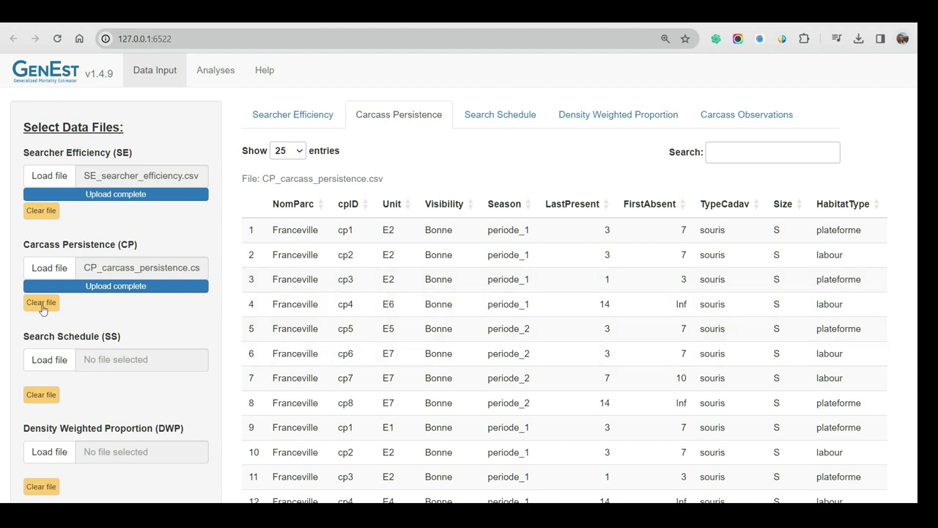
left_click(300, 118)
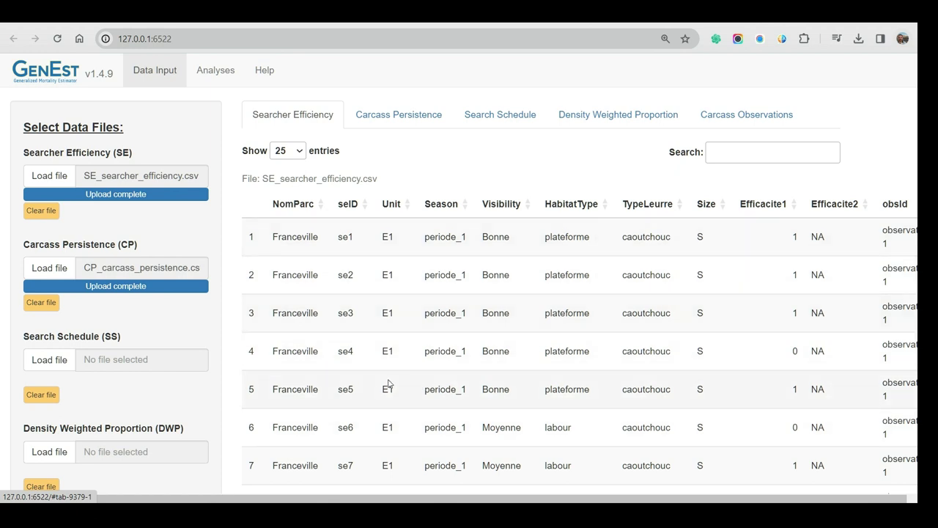
Load SS_search_schedule as the Search Schedule data file and review its dates through the second page of entries
left_click(44, 359)
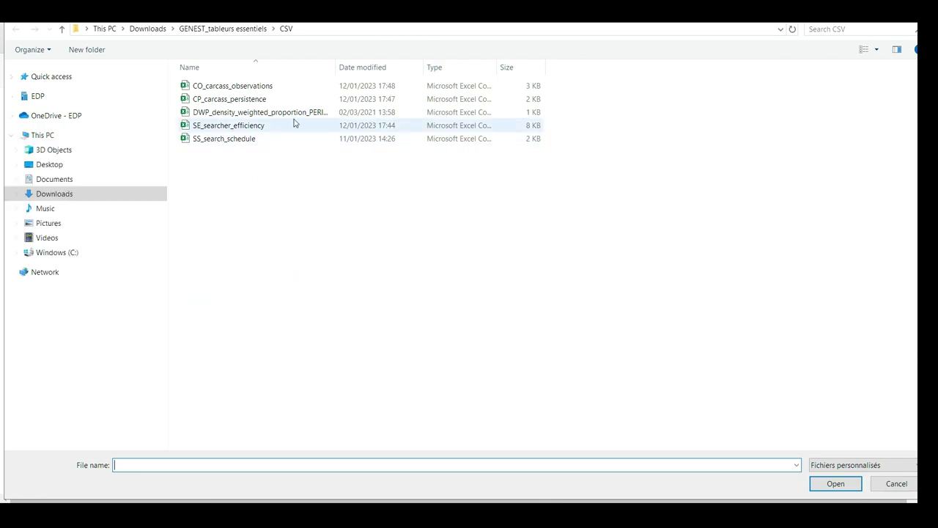
double_click(244, 138)
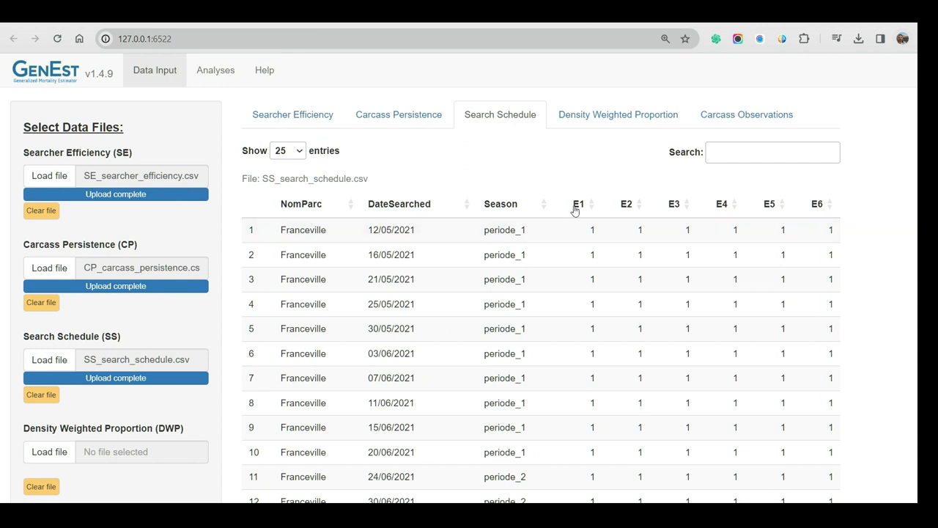
left_click(381, 232)
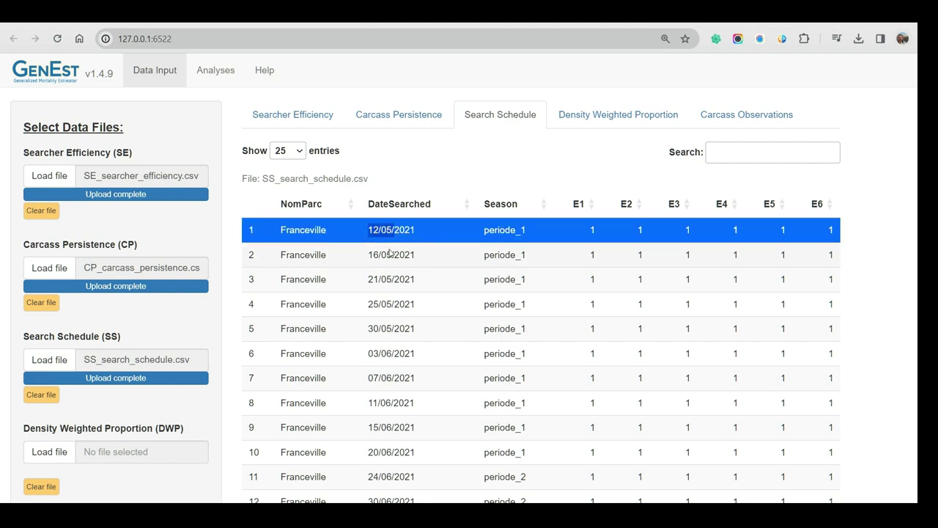
left_click(381, 254)
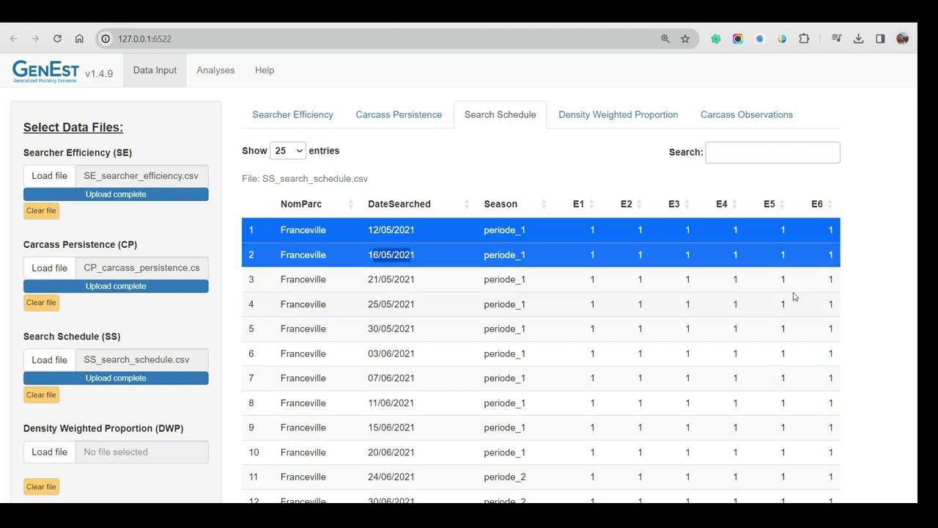
scroll(794, 302, "down", 5)
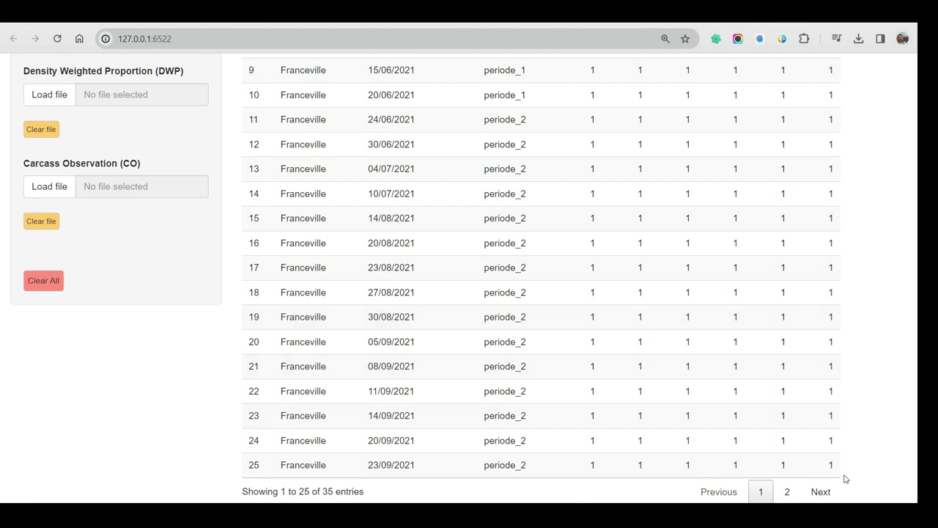
left_click(821, 494)
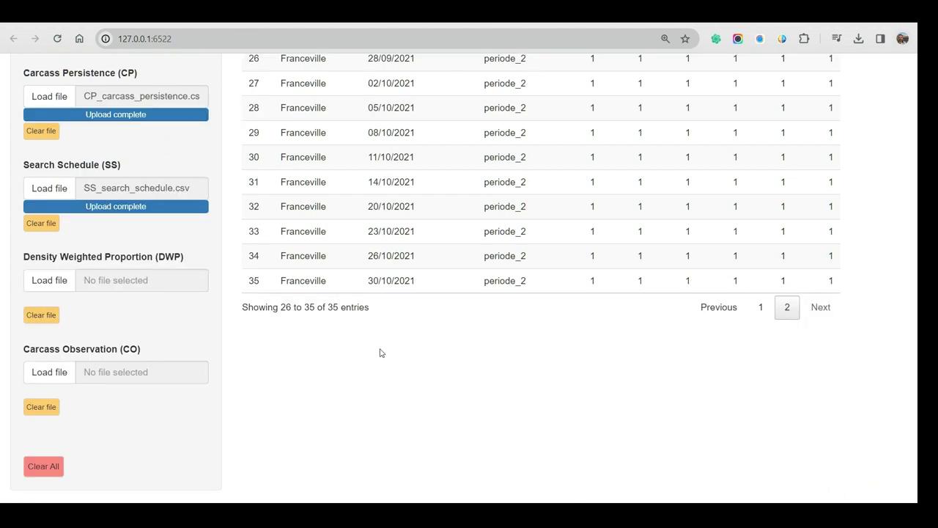
Load DWP_density_weighted_proportion_PERIODE.csv as the Density Weighted Proportion file and CO_carcass_observations as the Carcass Observation file
left_click(49, 279)
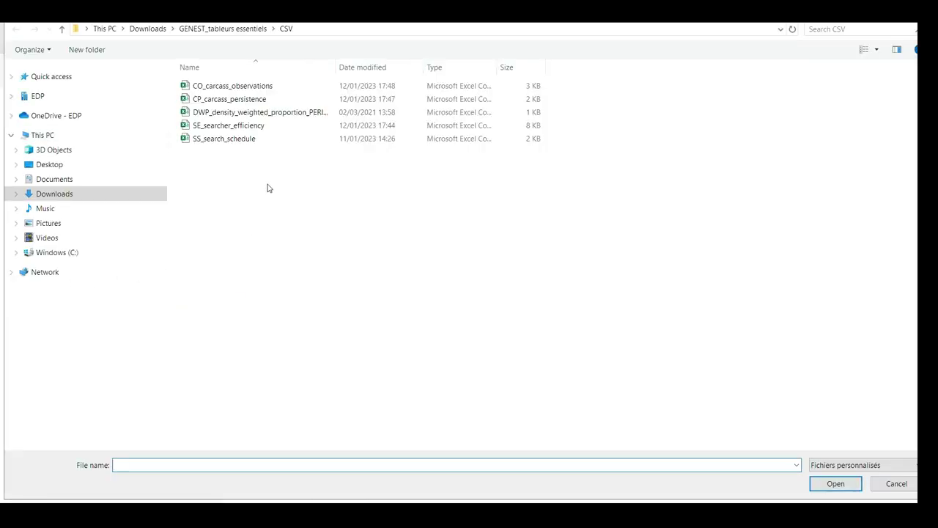
double_click(236, 114)
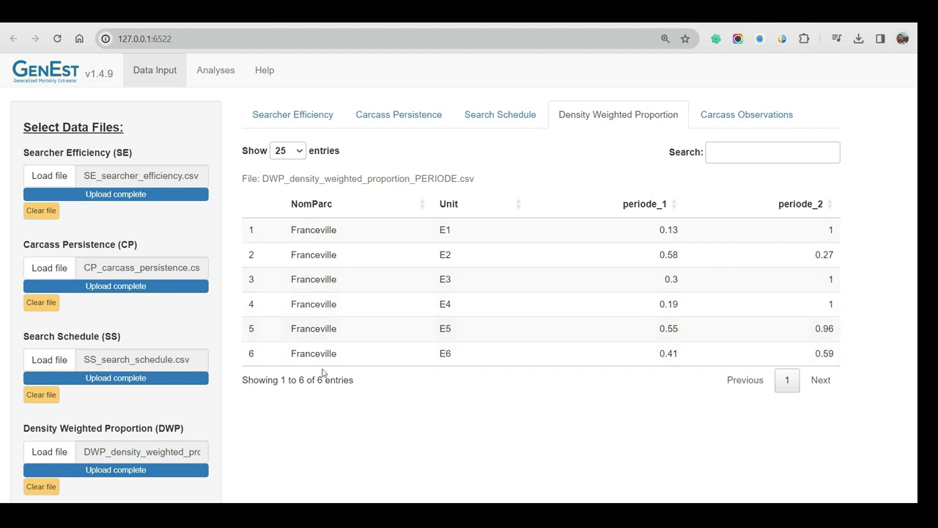
scroll(325, 375, "down", 3)
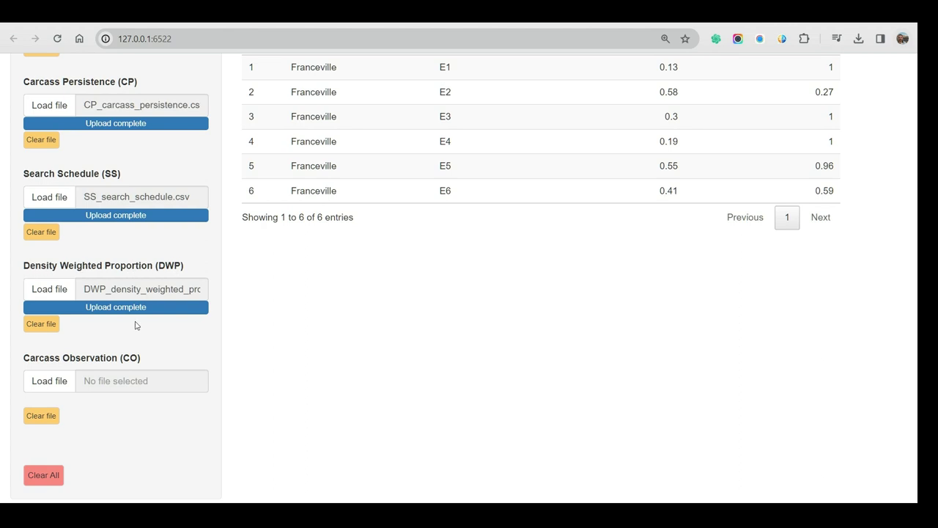
left_click(43, 382)
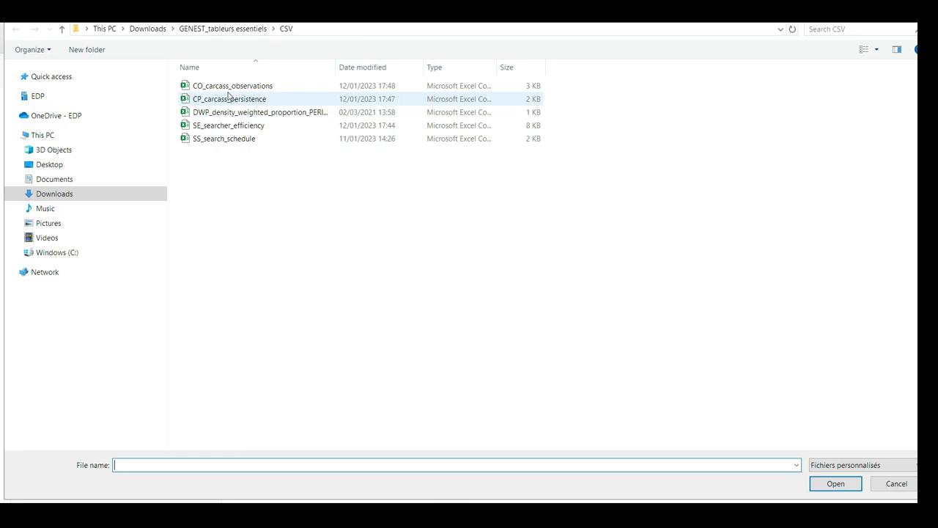
double_click(227, 88)
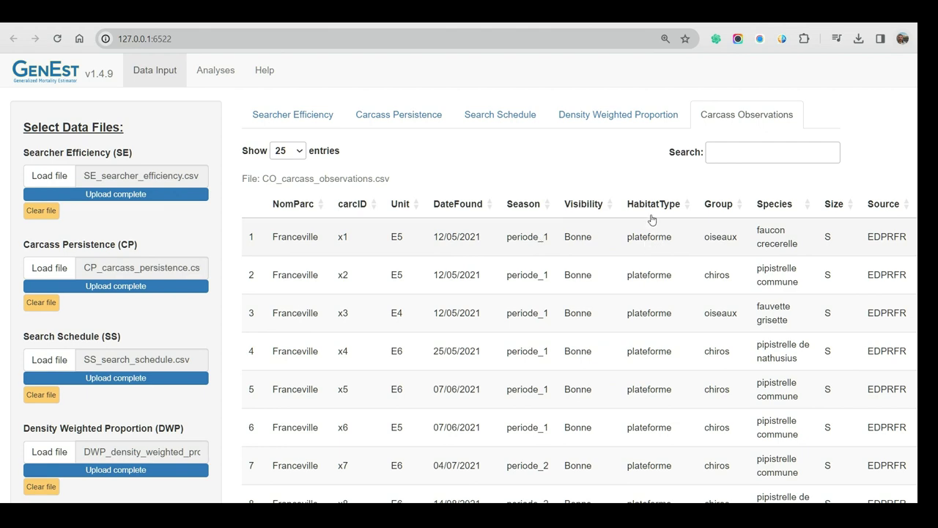
scroll(786, 245, "down", 10)
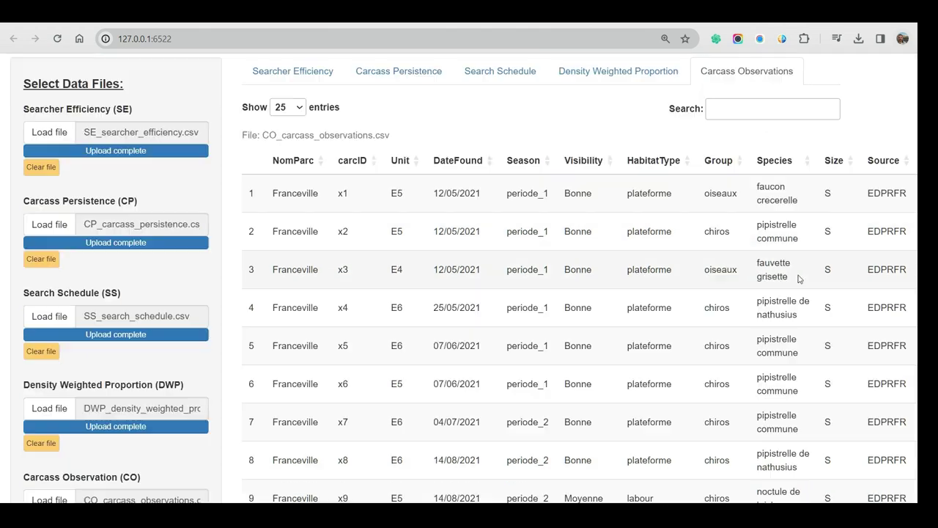
scroll(628, 416, "up", 10)
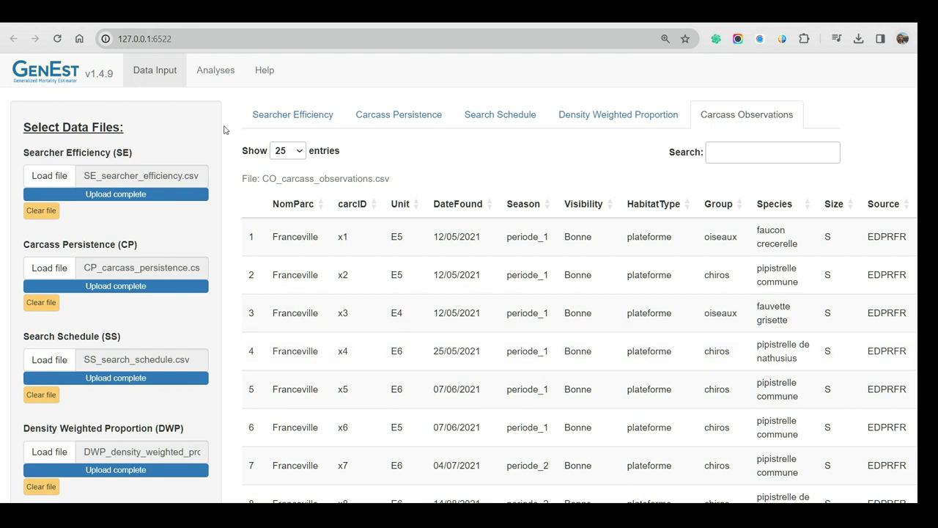
In the general analysis inputs, set the confidence level to 0.8 and choose Season as the carcass class column
left_click(209, 73)
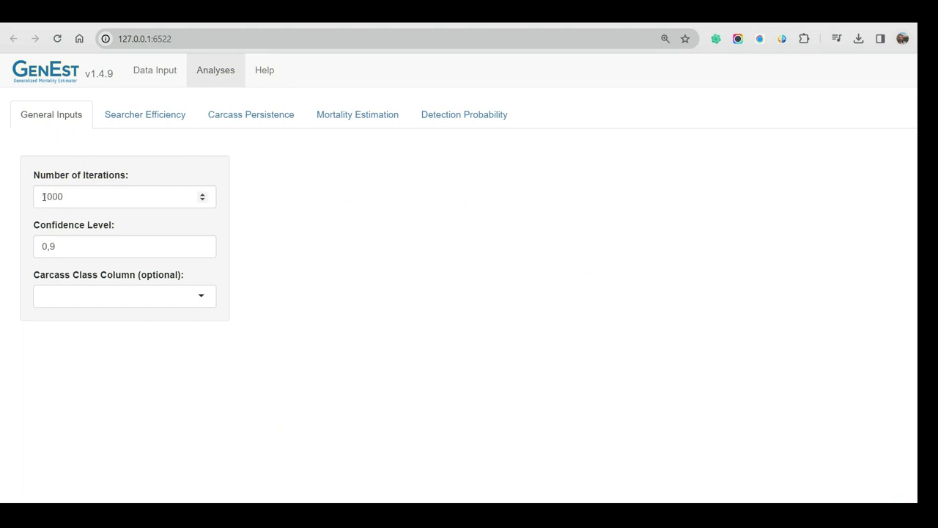
left_click_drag(43, 196, 76, 198)
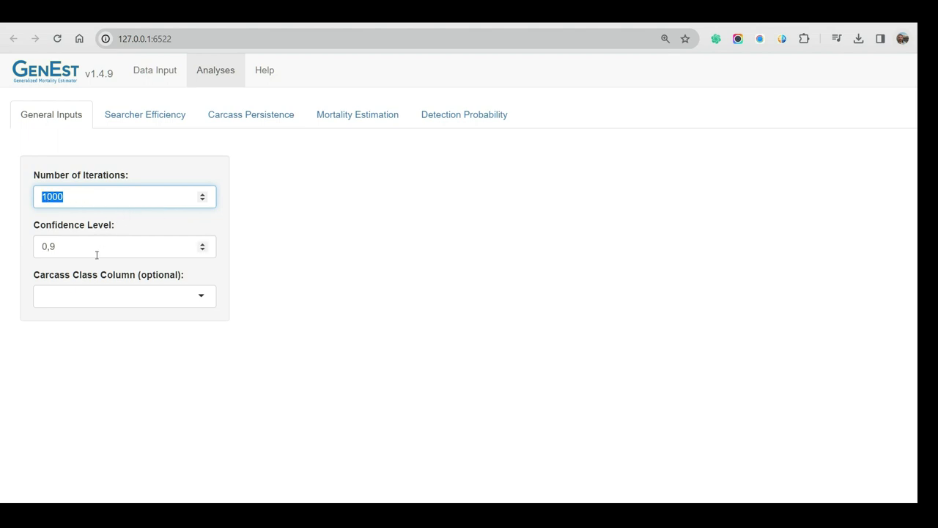
left_click(64, 246)
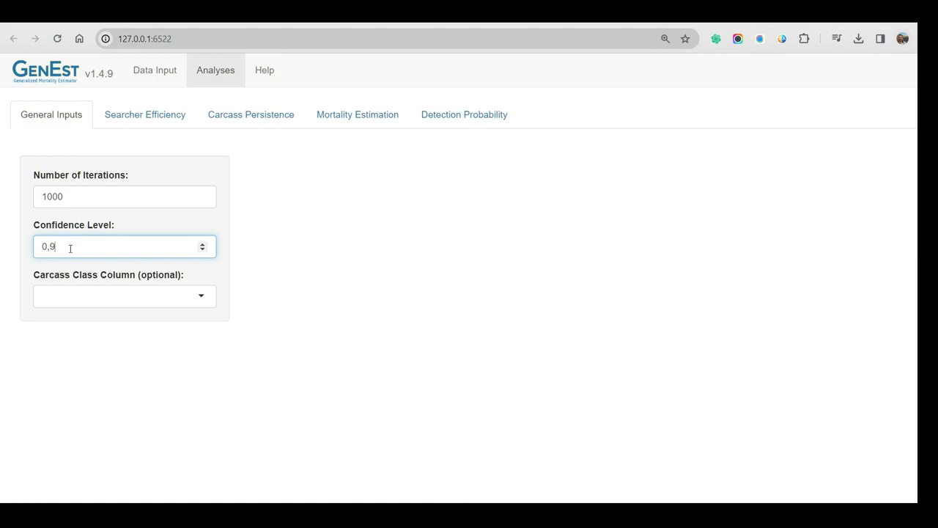
key("BackSpace")
key("BackSpace")
type("9")
type("8")
left_click(105, 299)
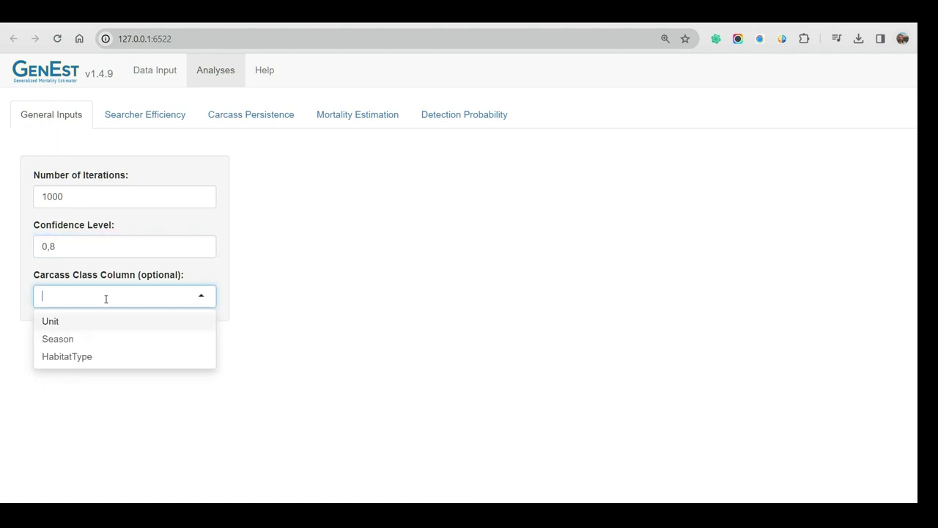
left_click(96, 342)
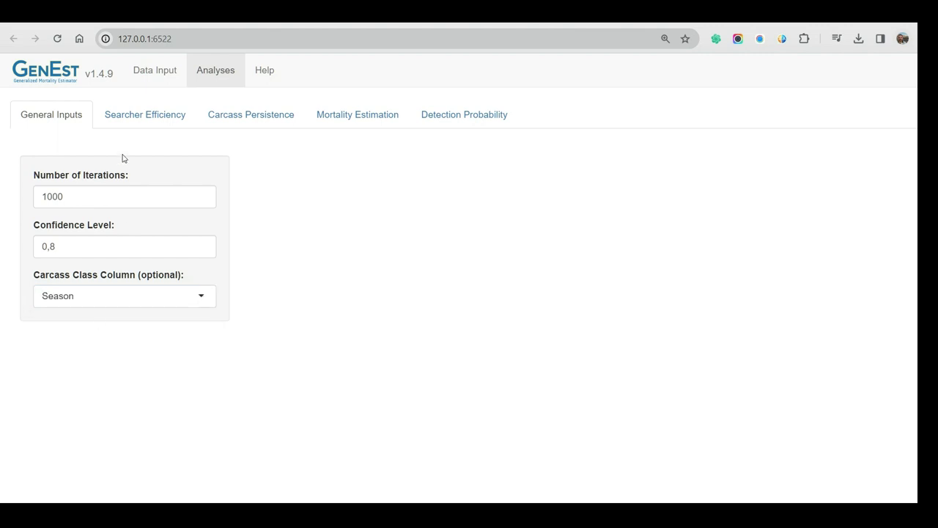
Set up the searcher efficiency model with Efficacite1 as the observations and Visibility as the predictor variable
left_click(145, 118)
left_click(84, 222)
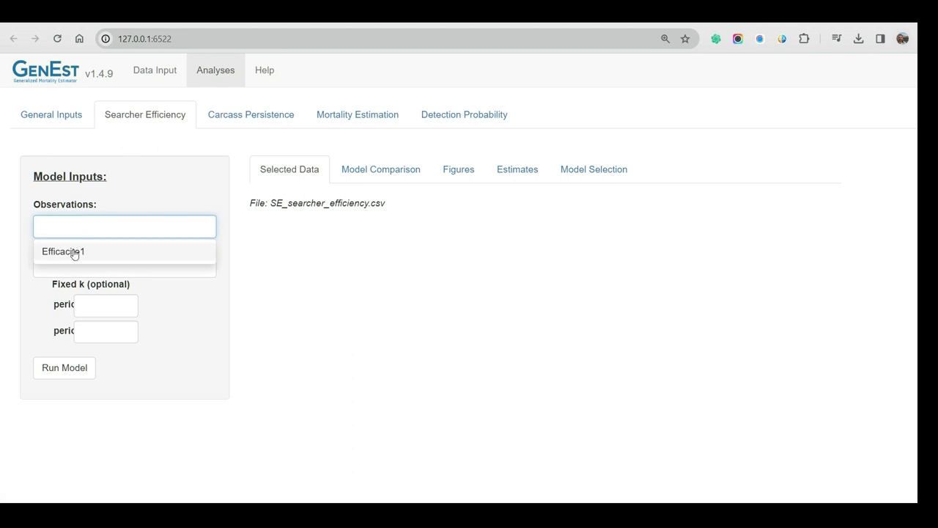
left_click(74, 252)
left_click(73, 265)
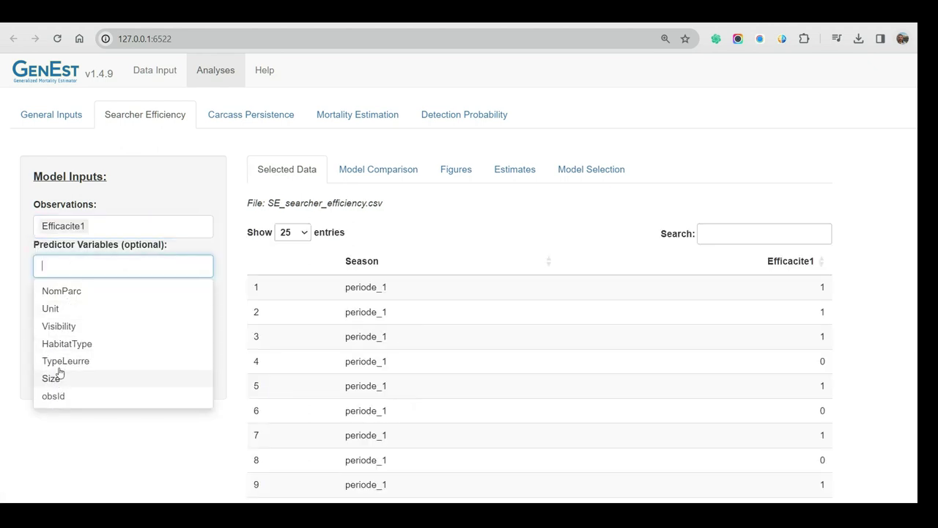
left_click(63, 327)
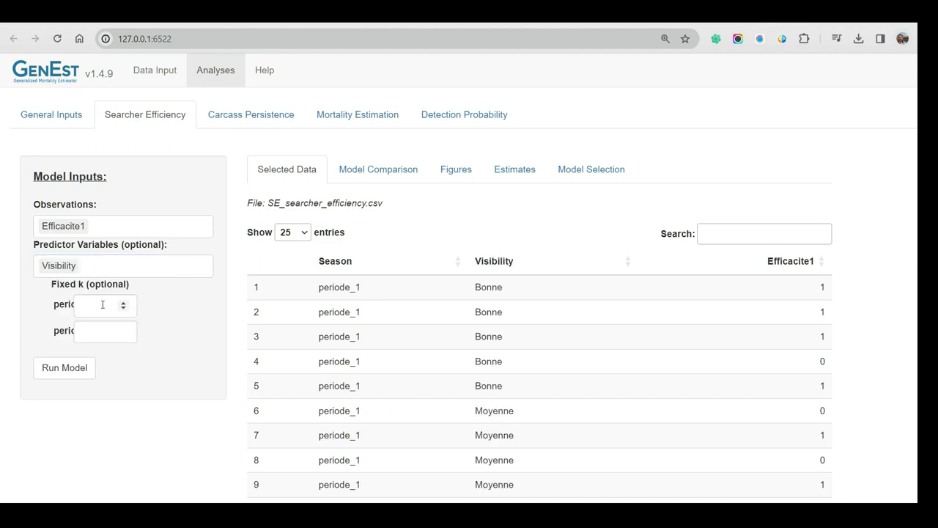
Fix k at 0.75 for periode_1 and 0.5 for periode_2, and run the searcher efficiency model
left_click(109, 303)
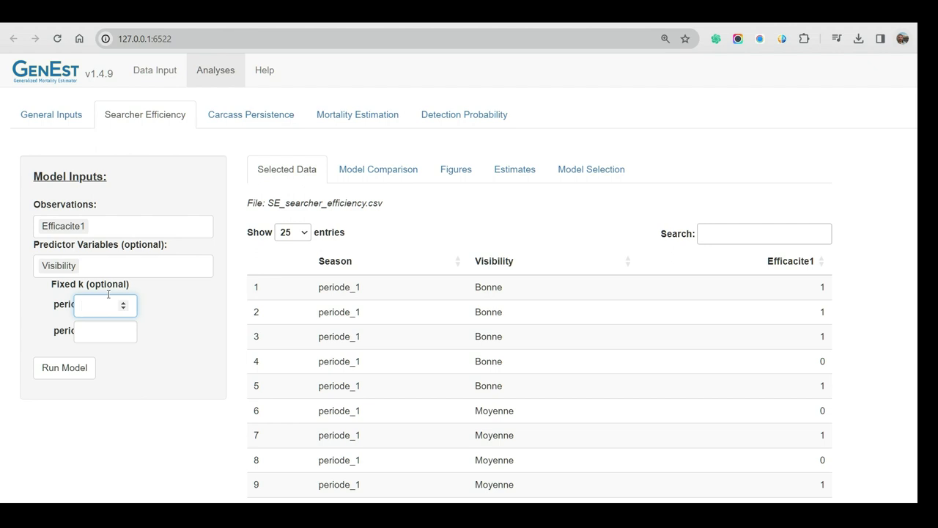
type("75")
left_click(79, 305)
type("0")
left_click(91, 332)
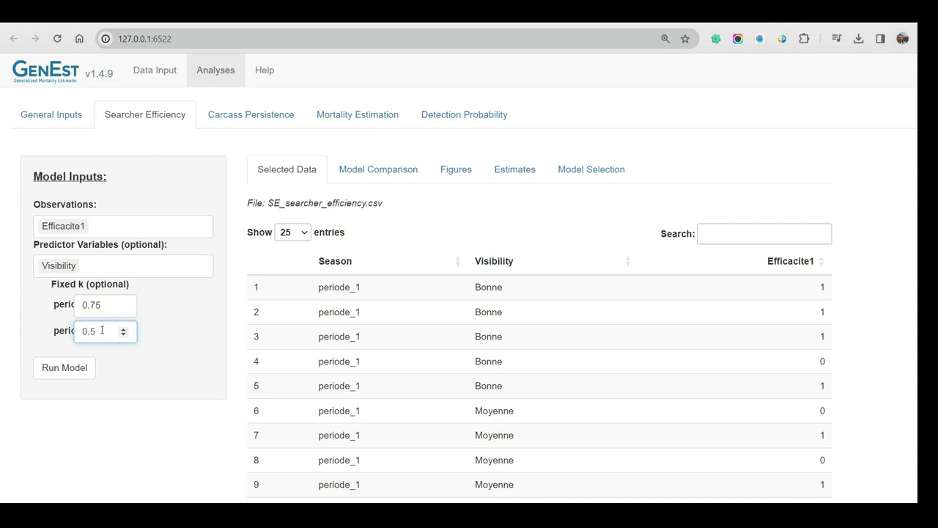
left_click(85, 373)
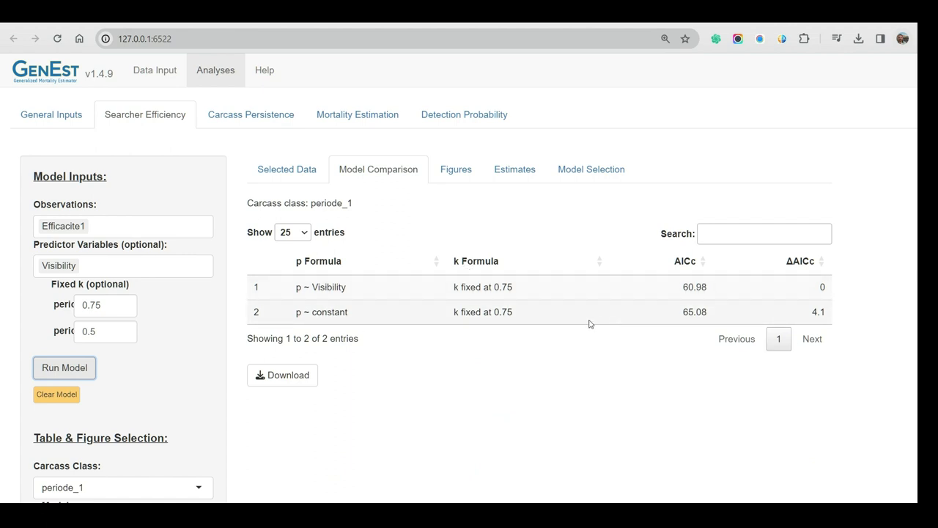
Review the searcher efficiency figures for periode_1 and the table of estimates by visibility class
left_click(457, 173)
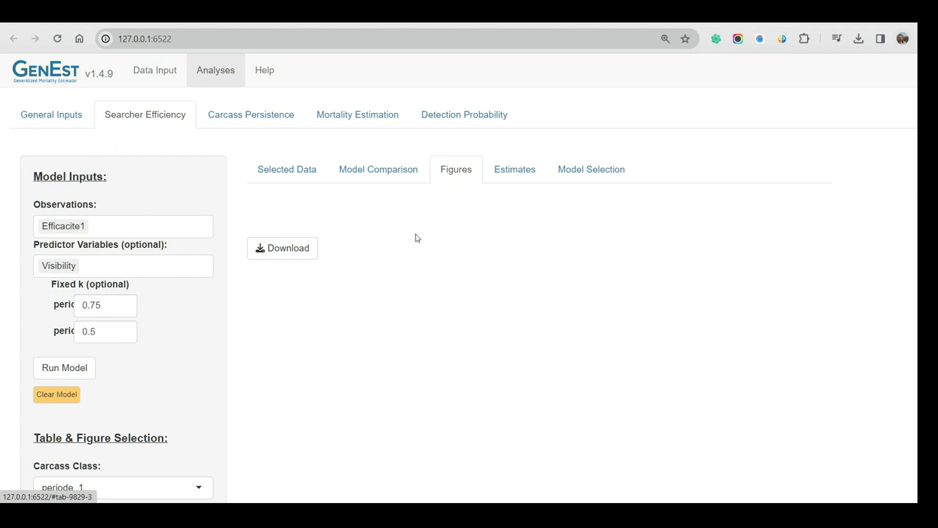
scroll(415, 237, "down", 2)
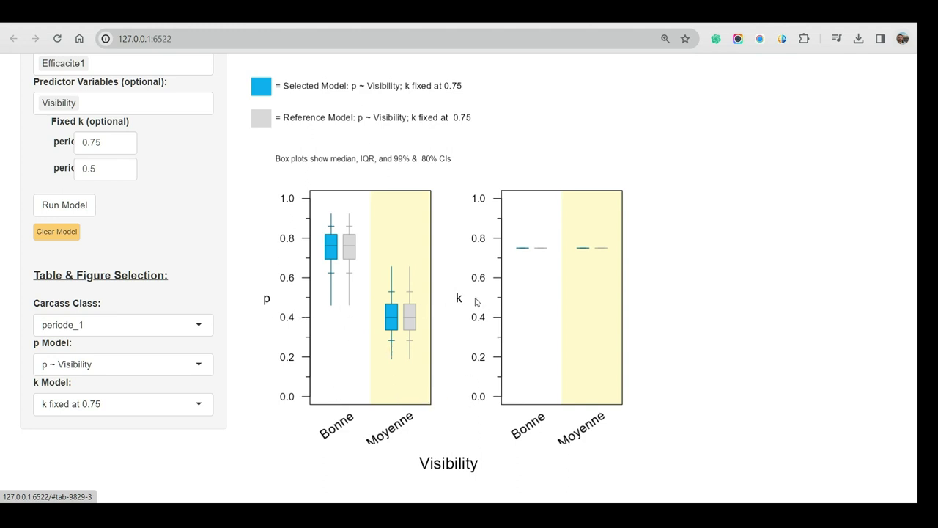
scroll(495, 296, "down", 2)
scroll(492, 300, "down", 2)
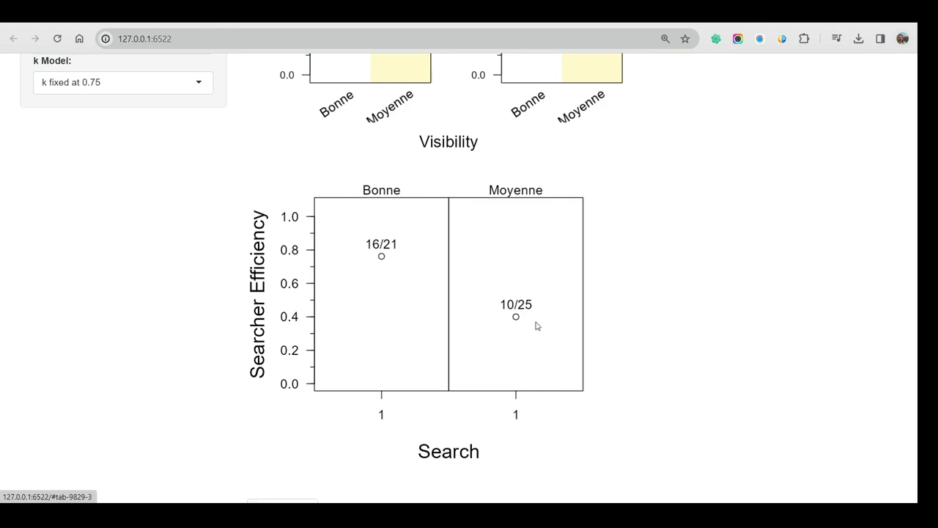
scroll(535, 326, "up", 7)
left_click(515, 175)
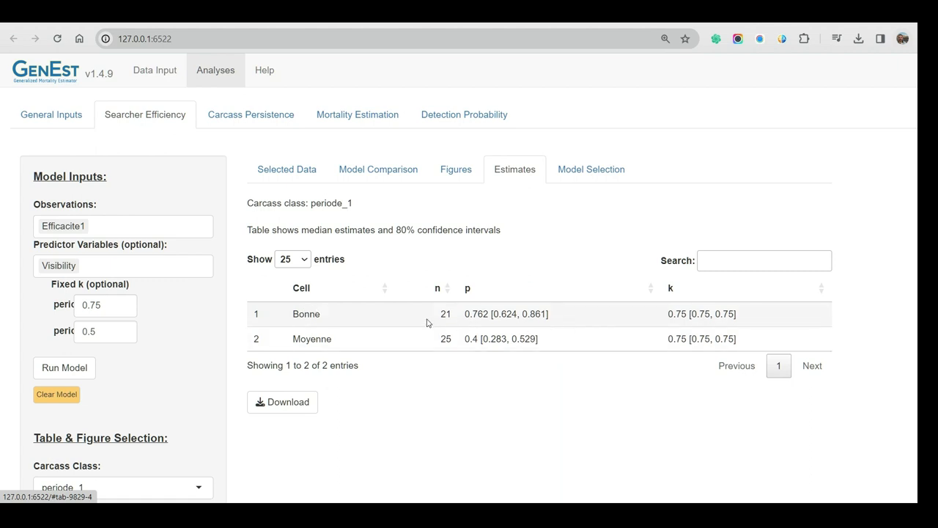
Select the p ~ constant searcher efficiency model for both periode_1 (k fixed at 0.75) and periode_2 (k fixed at 0.5)
left_click(585, 179)
left_click(462, 258)
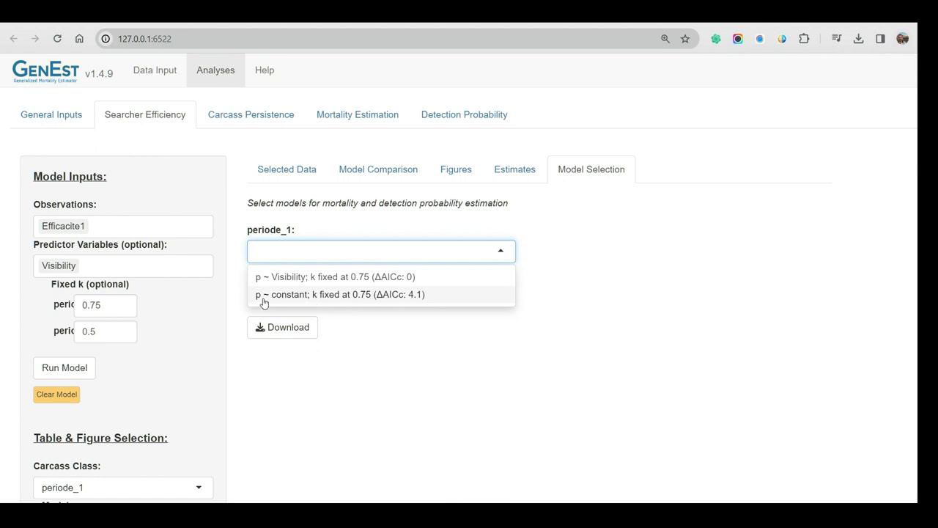
left_click(314, 296)
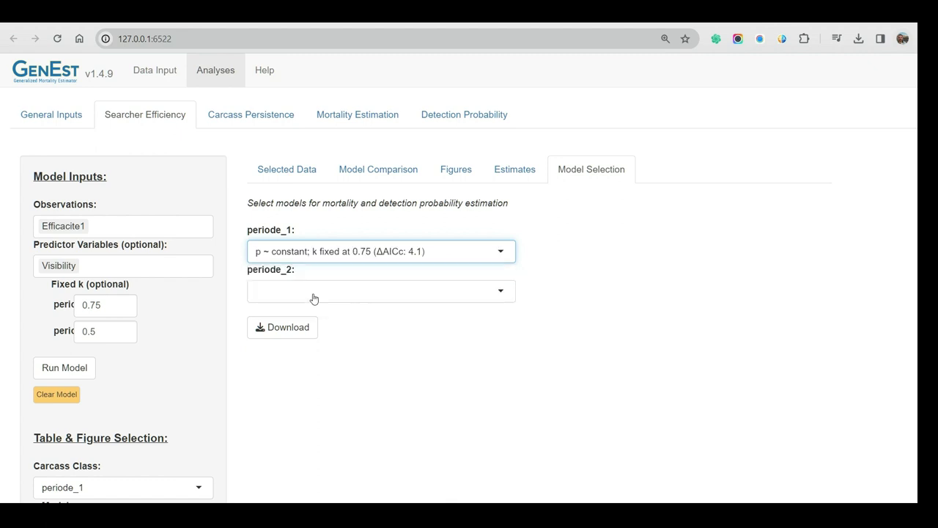
left_click(347, 293)
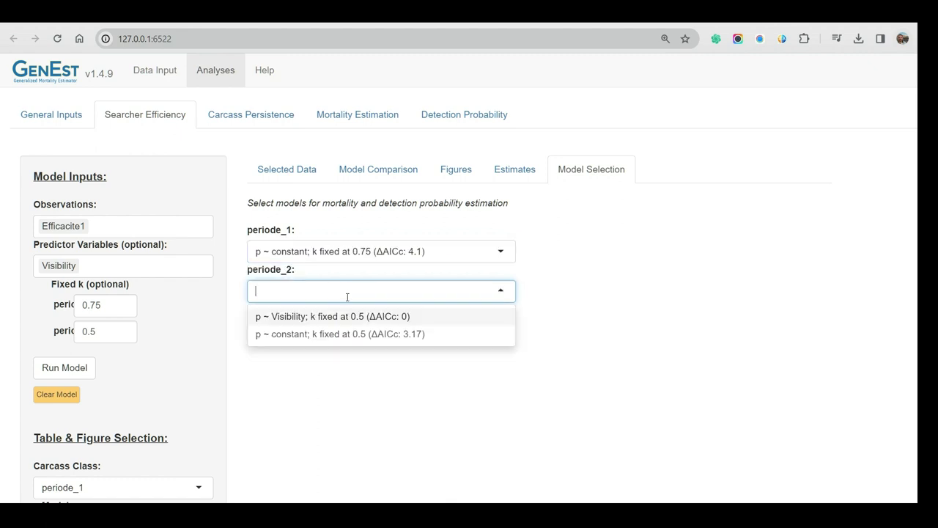
left_click(352, 337)
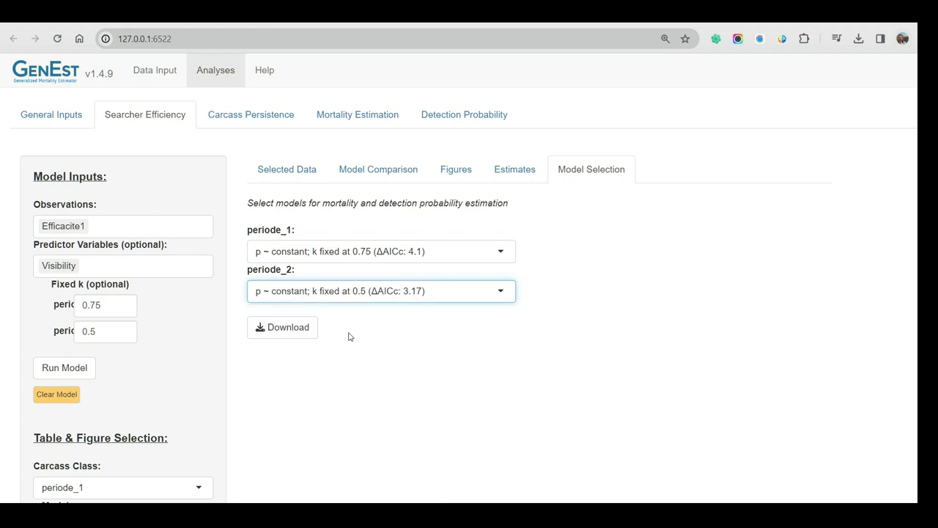
Run the carcass persistence model with LastPresent as last time present, FirstAbsent as first time absent and Visibility as predictor, keeping all four distributions
left_click(249, 125)
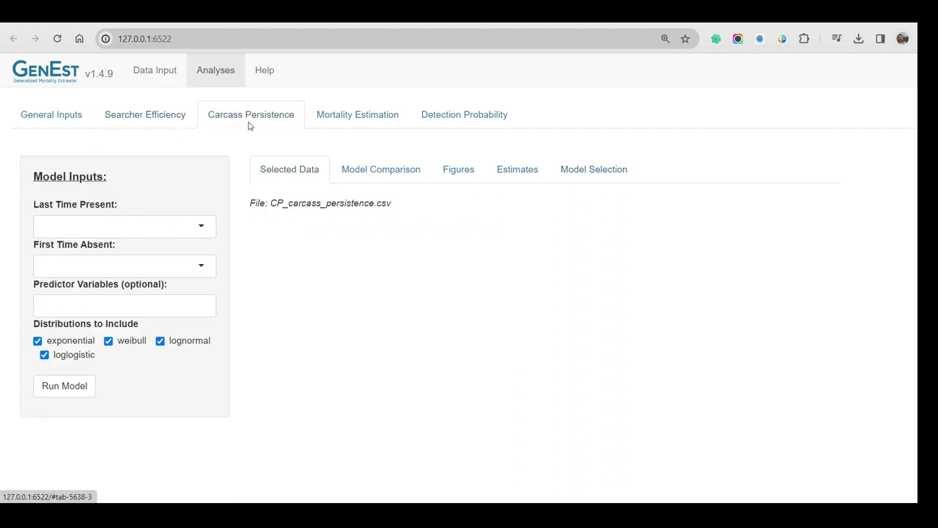
left_click(134, 227)
left_click(128, 253)
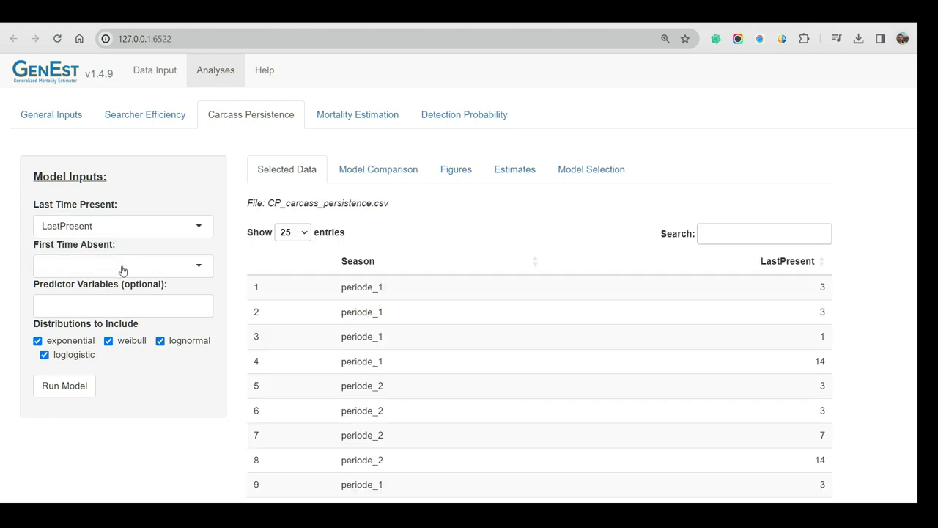
left_click(122, 271)
left_click(122, 291)
left_click(96, 307)
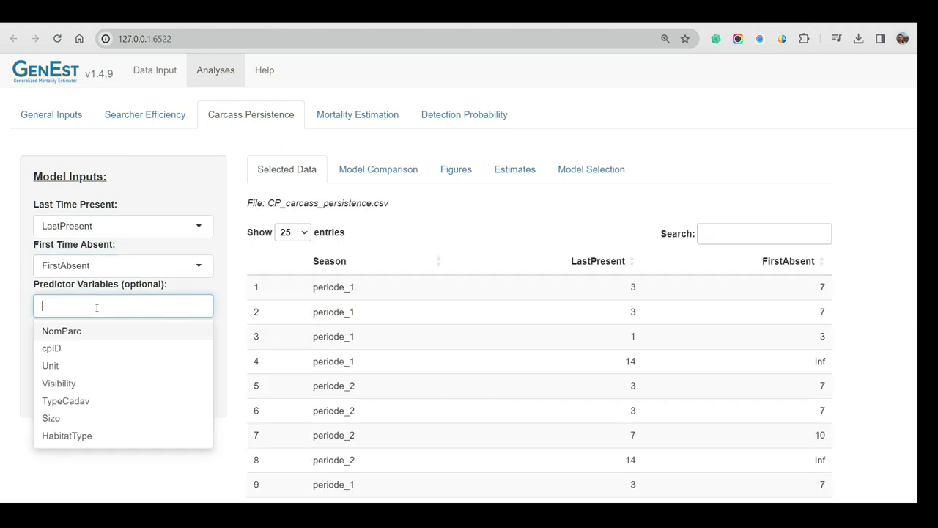
left_click(79, 387)
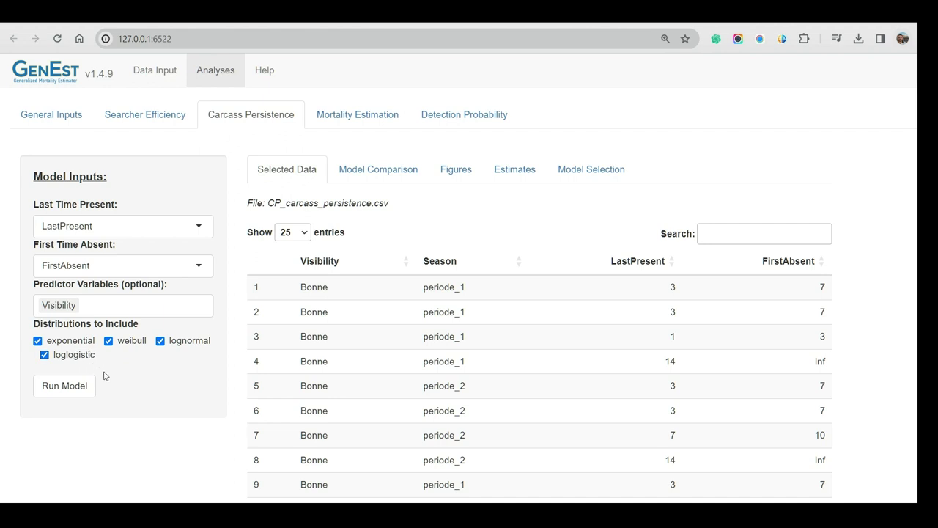
left_click(75, 394)
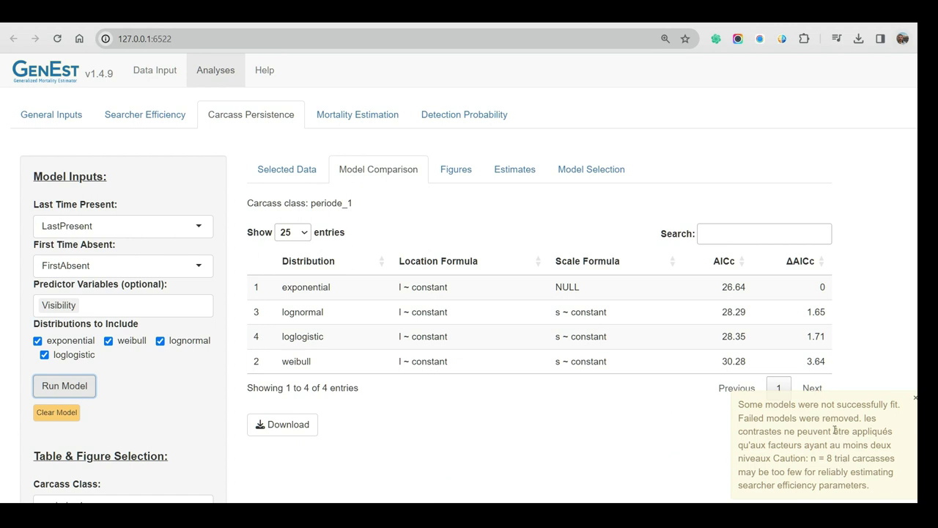
Examine the model-fit warning and display the carcass persistence figure for the periode_2 carcass class
left_click_drag(747, 404, 880, 462)
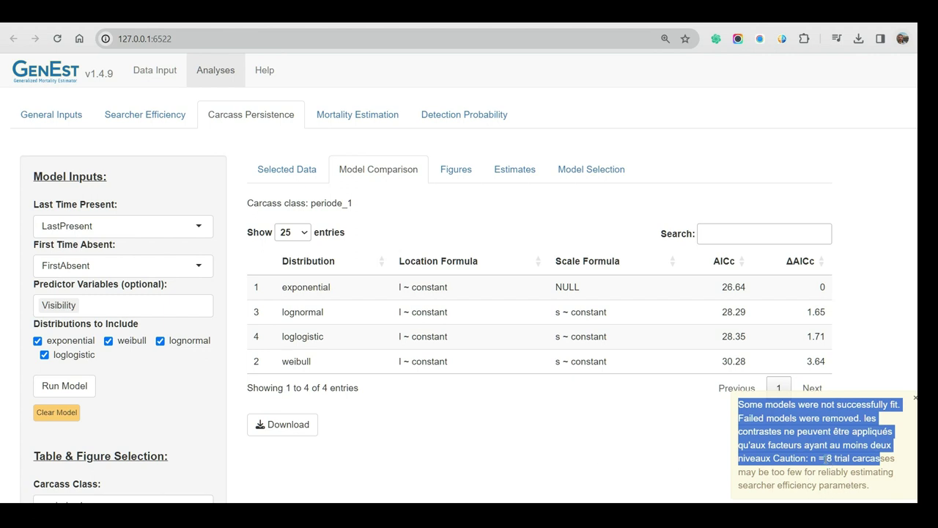
left_click(590, 437)
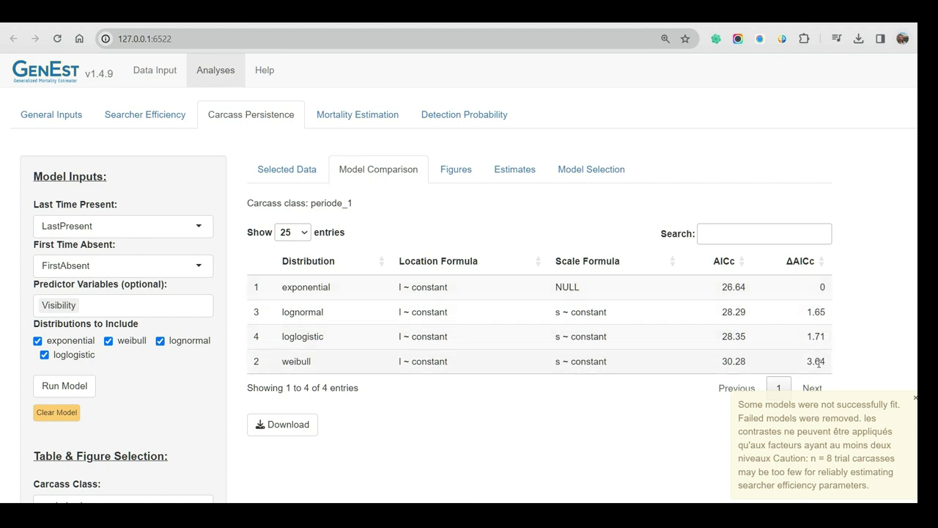
left_click(455, 175)
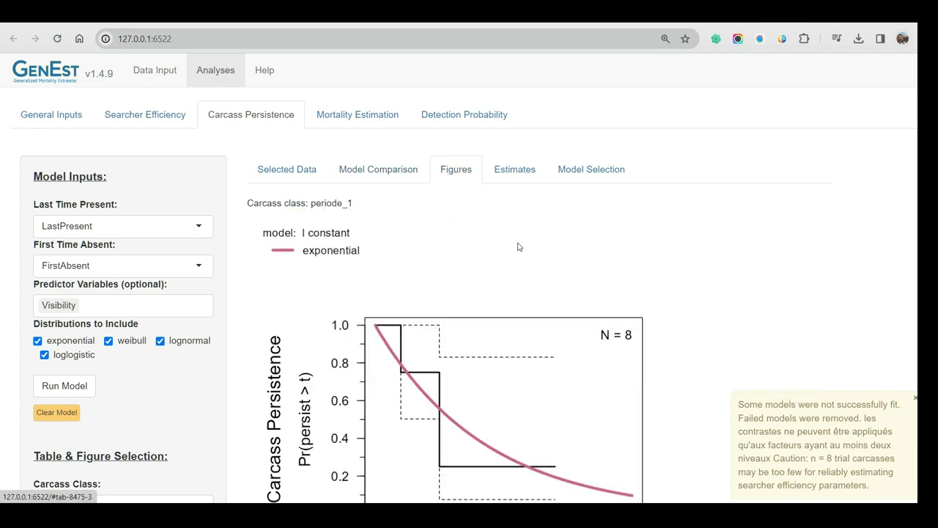
scroll(517, 247, "down", 2)
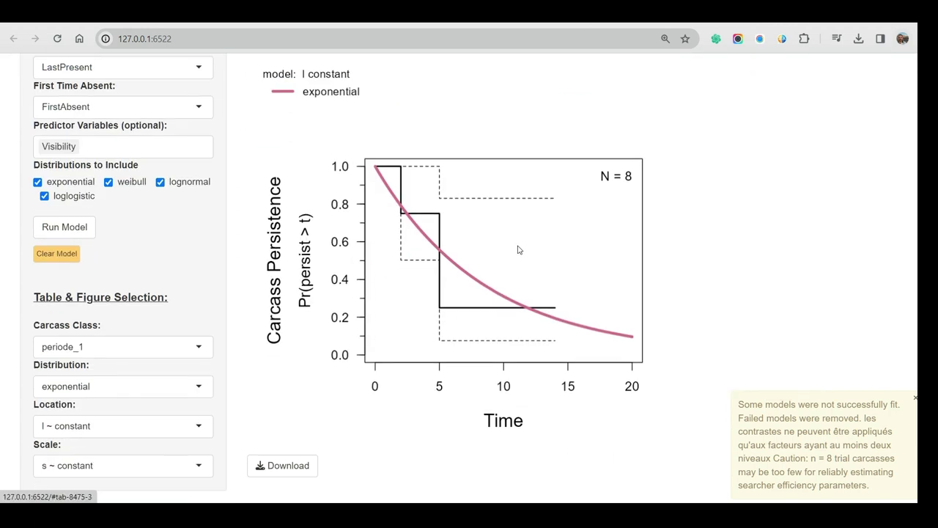
left_click(47, 348)
left_click(62, 390)
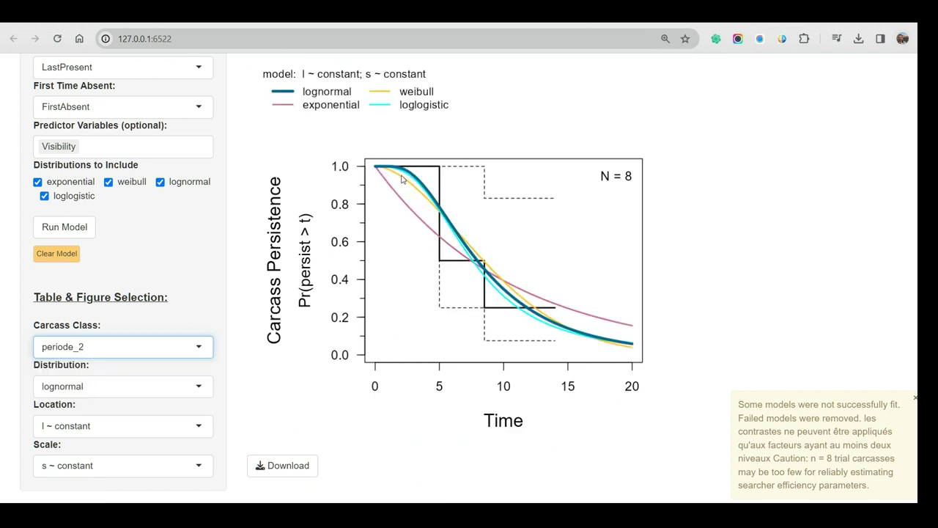
Highlight the loglogistic distribution in the periode_2 persistence figure and check the available location and scale formulas
left_click(85, 386)
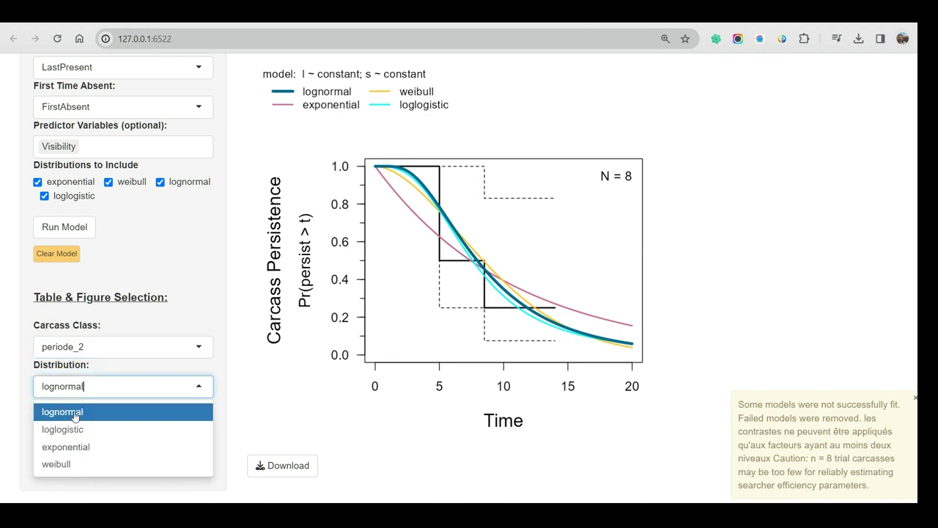
left_click(73, 427)
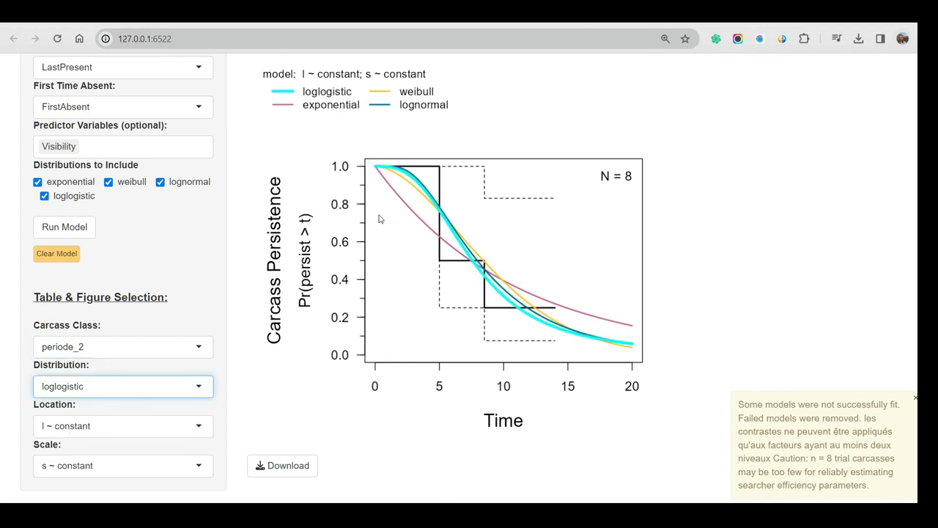
scroll(656, 256, "up", 2)
scroll(304, 315, "down", 2)
left_click(65, 427)
left_click(85, 469)
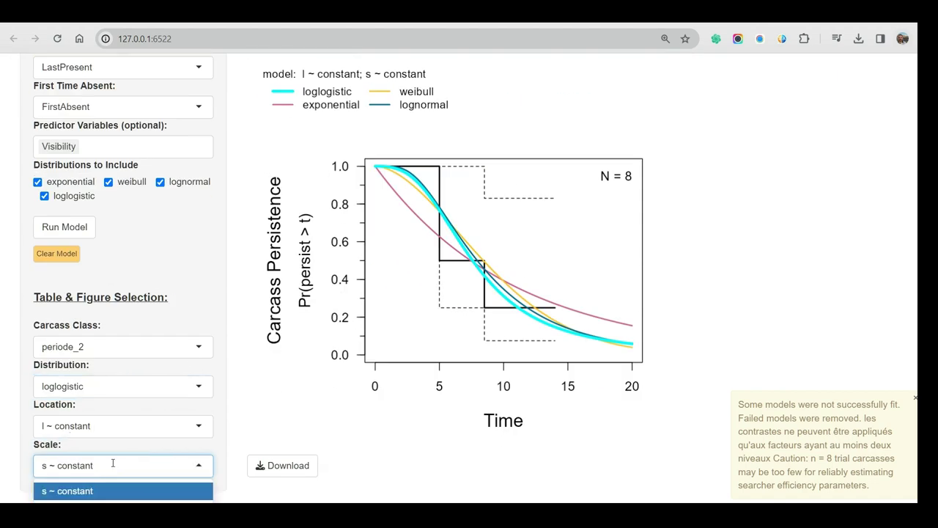
Switch the periode_2 persistence figure back to the lognormal distribution, keeping the location formula l ~ constant
left_click(138, 386)
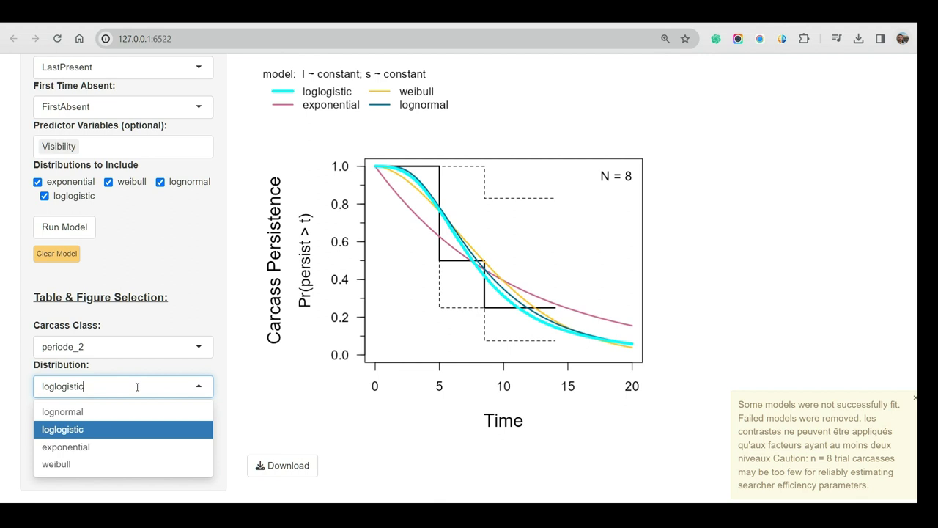
left_click(98, 413)
left_click(144, 425)
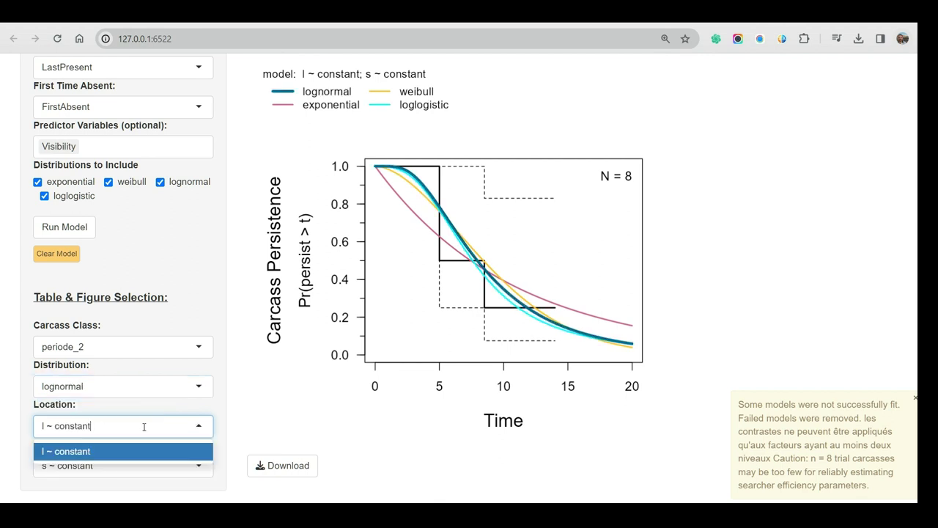
left_click(142, 434)
left_click(153, 428)
left_click(301, 437)
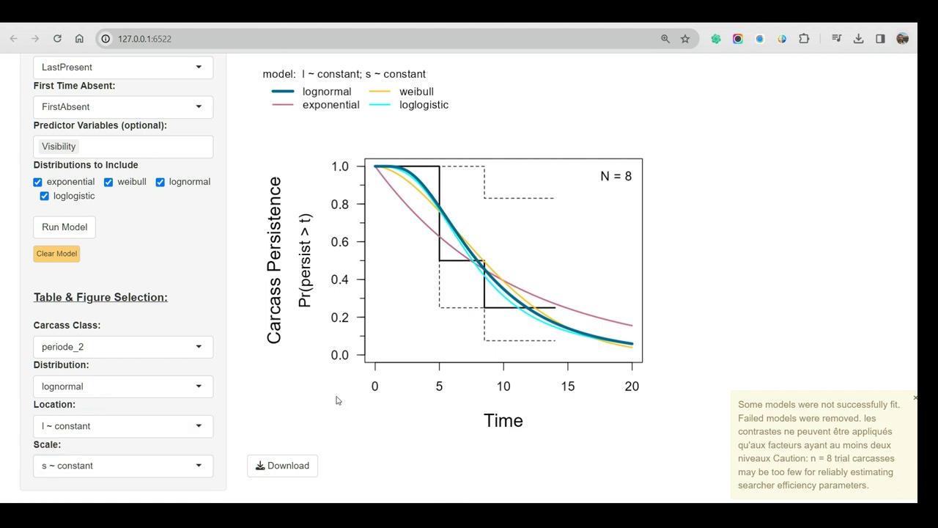
Highlight the weibull and then the loglogistic distribution in the periode_2 persistence figure, and display the carcass persistence estimates table
left_click(111, 390)
left_click(78, 462)
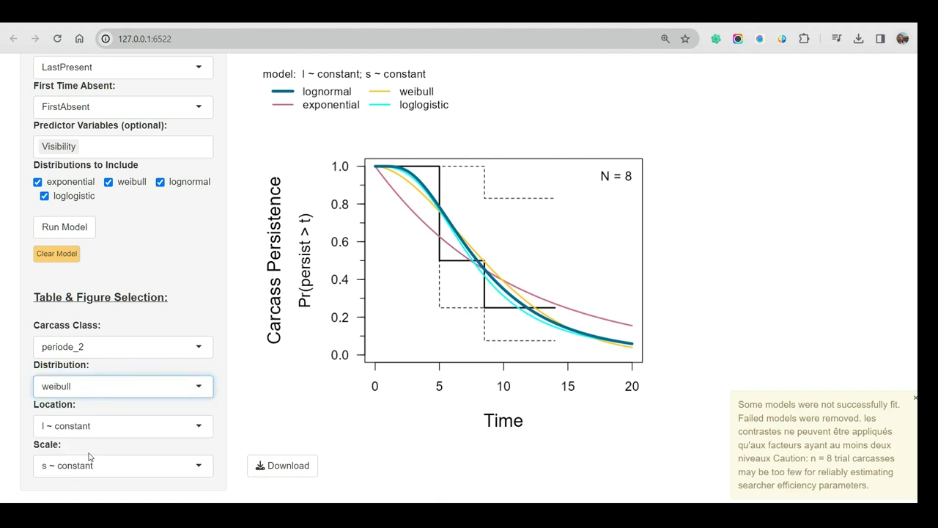
left_click(93, 434)
left_click(86, 391)
left_click(76, 430)
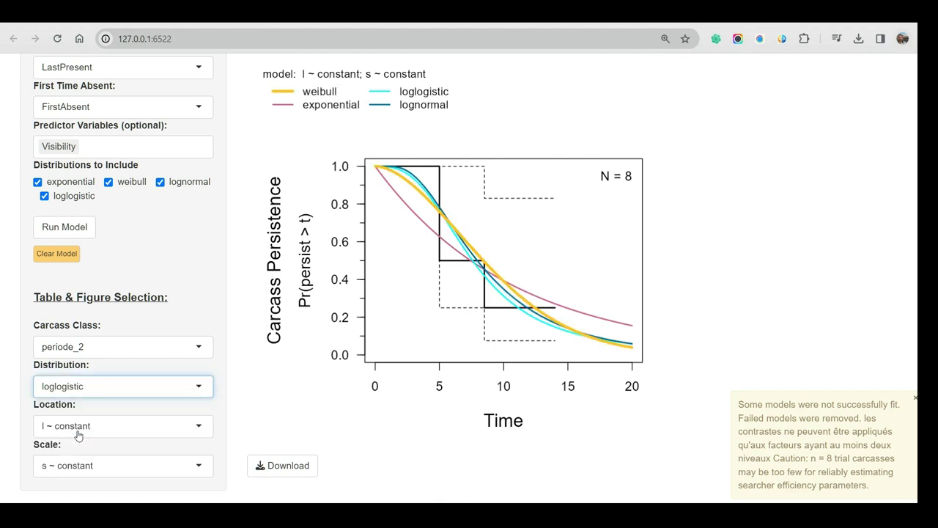
scroll(460, 359, "up", 3)
left_click(514, 169)
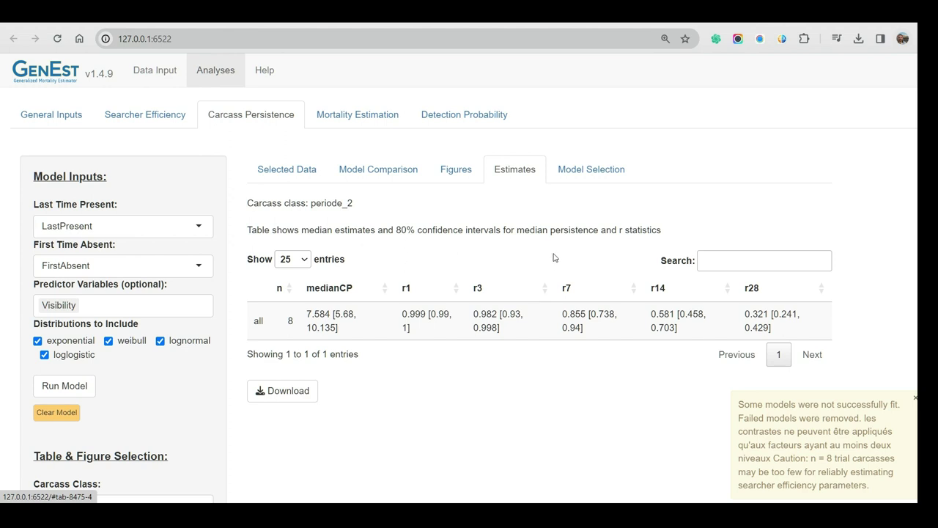
Select the constant lognormal persistence model for periode_1 and the constant loglogistic model for periode_2
left_click(573, 177)
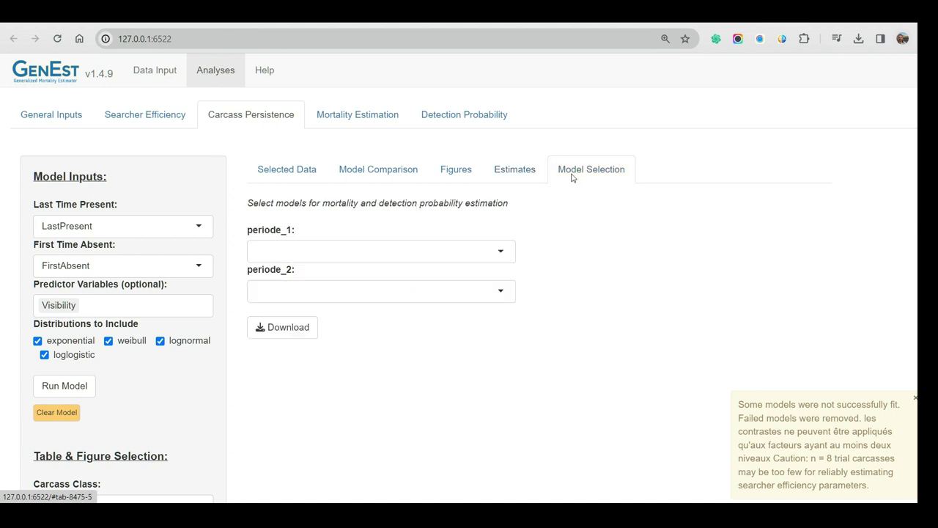
left_click(450, 251)
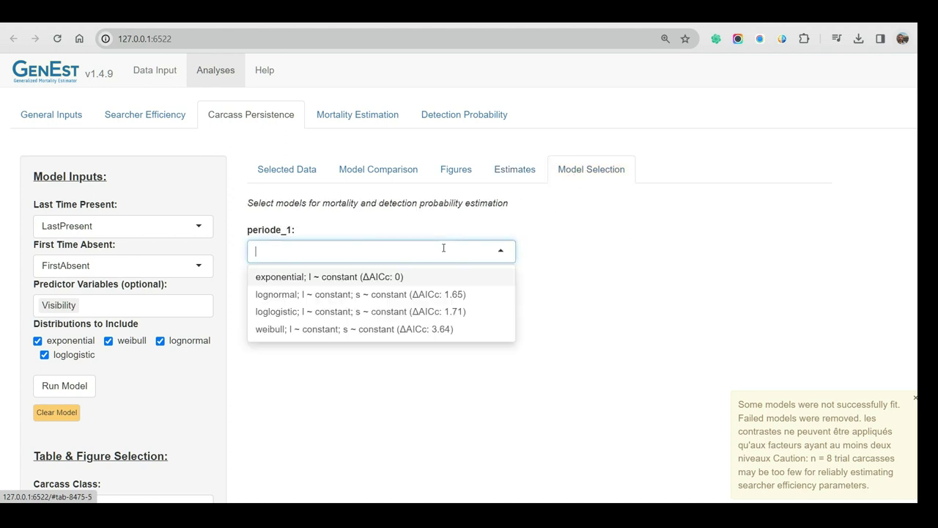
left_click(429, 294)
left_click(426, 294)
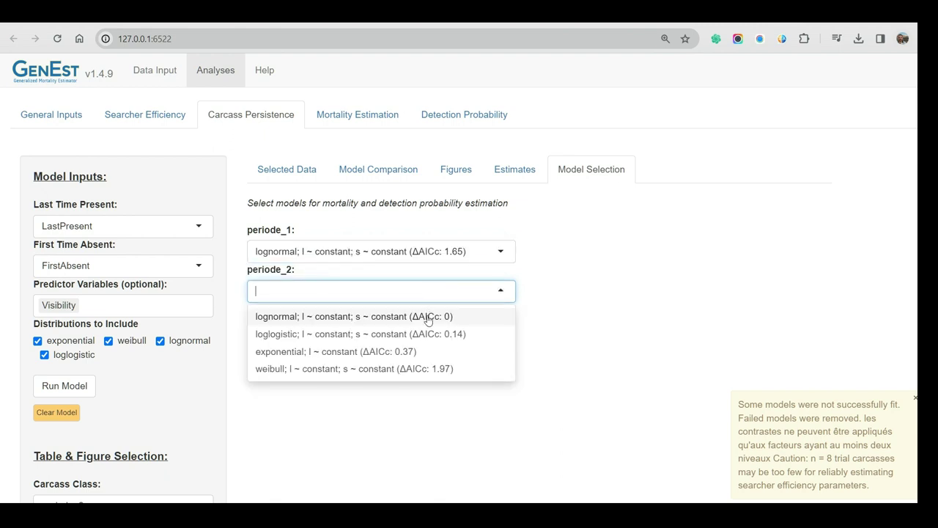
left_click(423, 340)
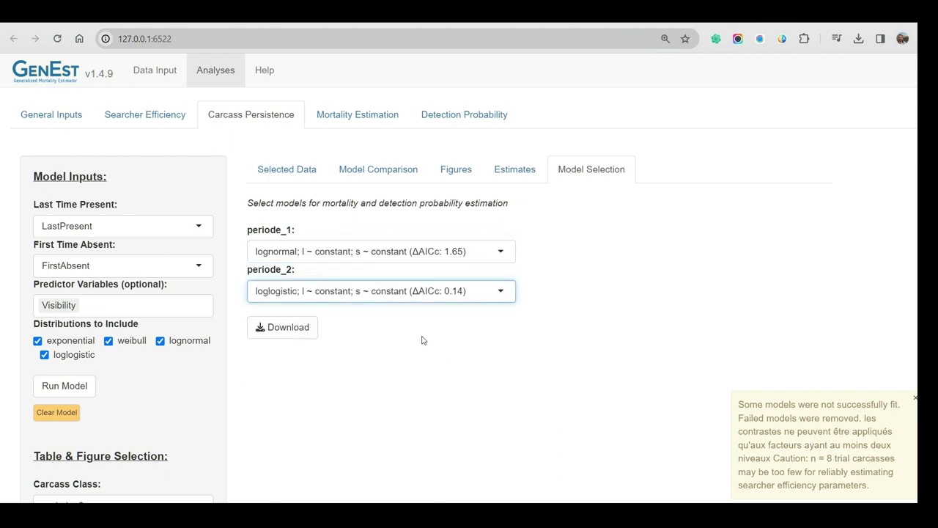
Change the selected periode_1 persistence model to loglogistic; l ~ constant; s ~ constant
left_click(438, 255)
left_click(431, 313)
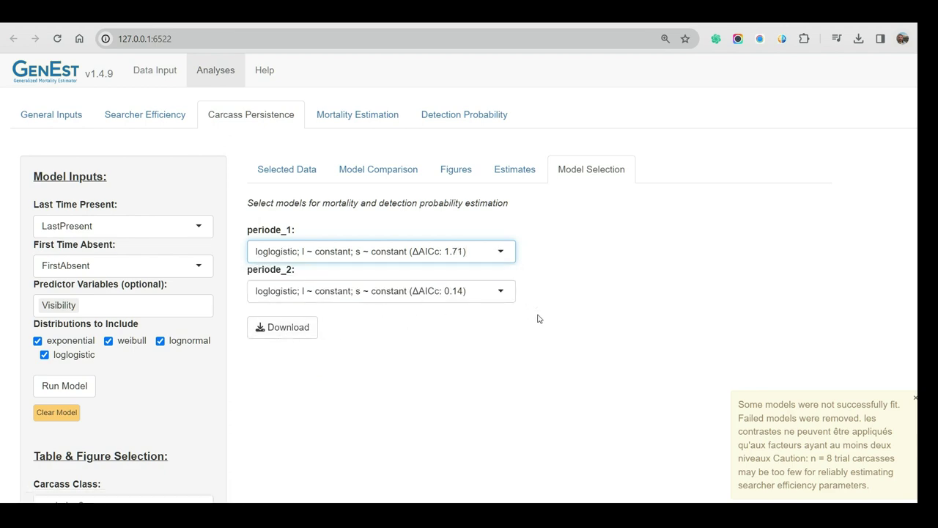
scroll(546, 257, "down", 2)
scroll(513, 256, "up", 2)
Check the carcass observations data, and run the mortality estimate with carcID as carcass ID, surveyed fraction 1 and DateFound as date found
left_click(361, 117)
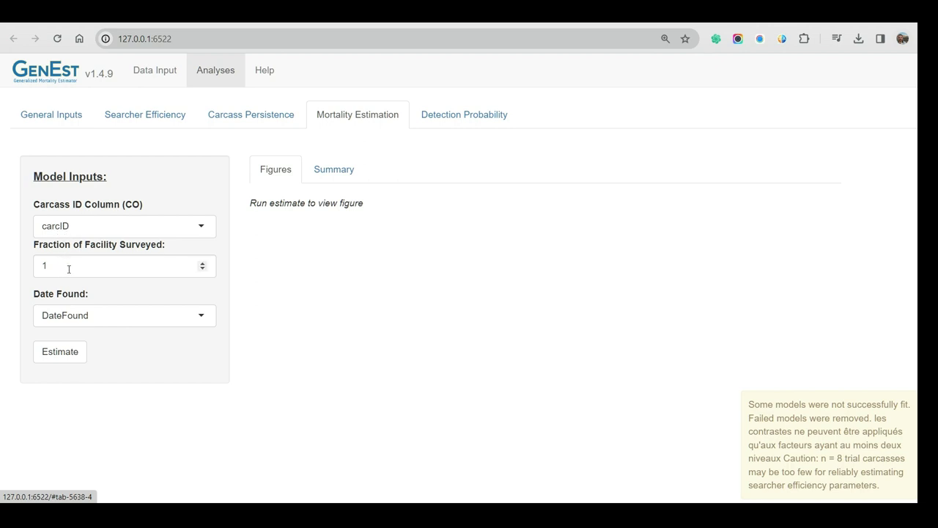
left_click(165, 72)
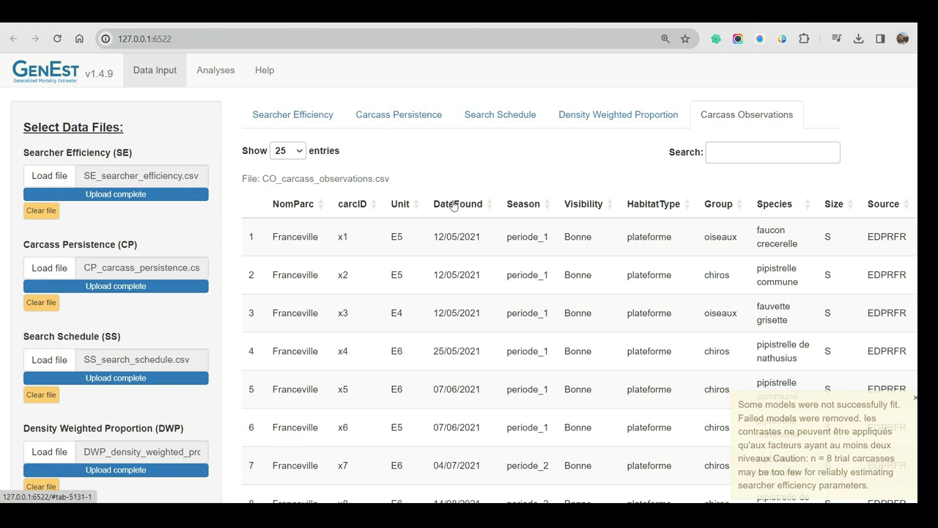
left_click(222, 71)
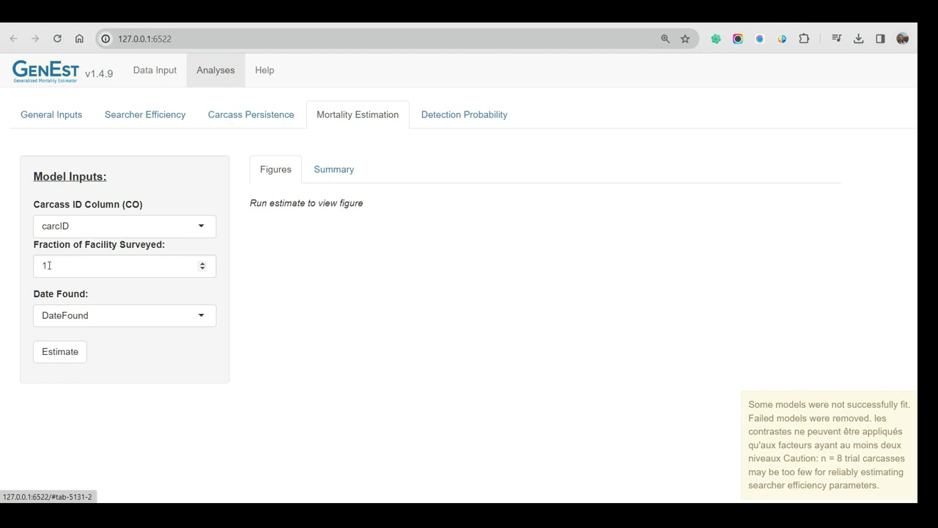
left_click(61, 359)
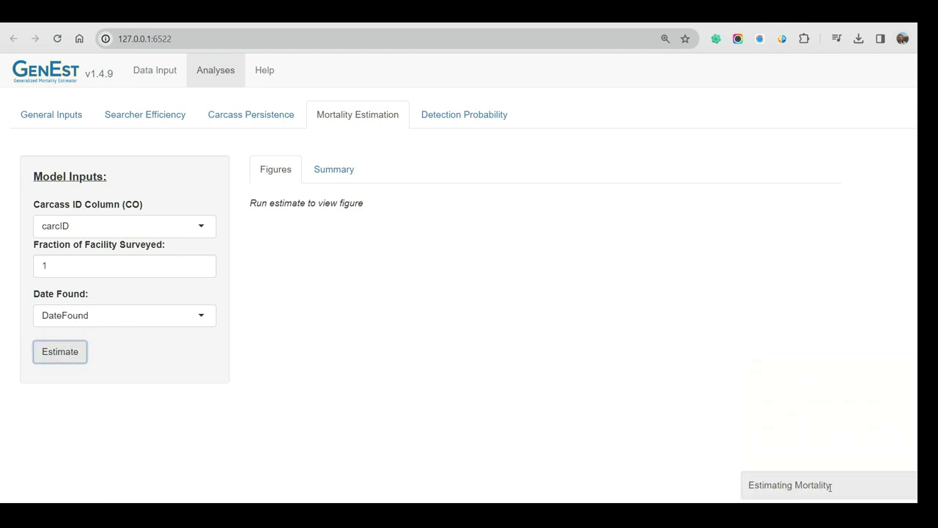
left_click_drag(830, 486, 719, 495)
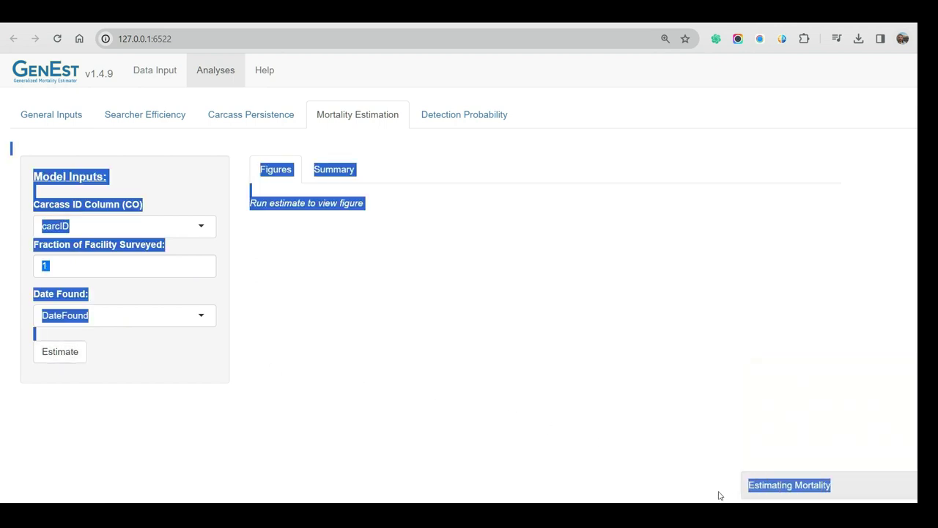
left_click(834, 489)
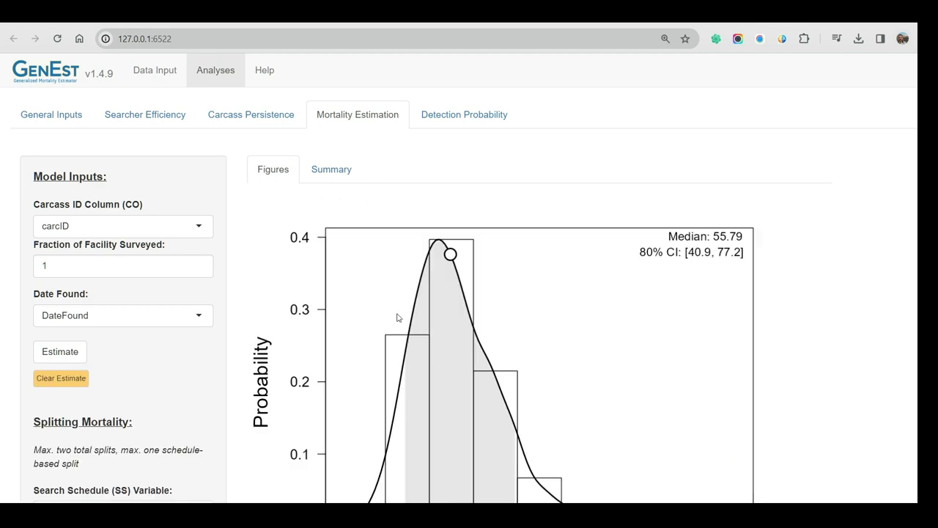
scroll(338, 309, "down", 3)
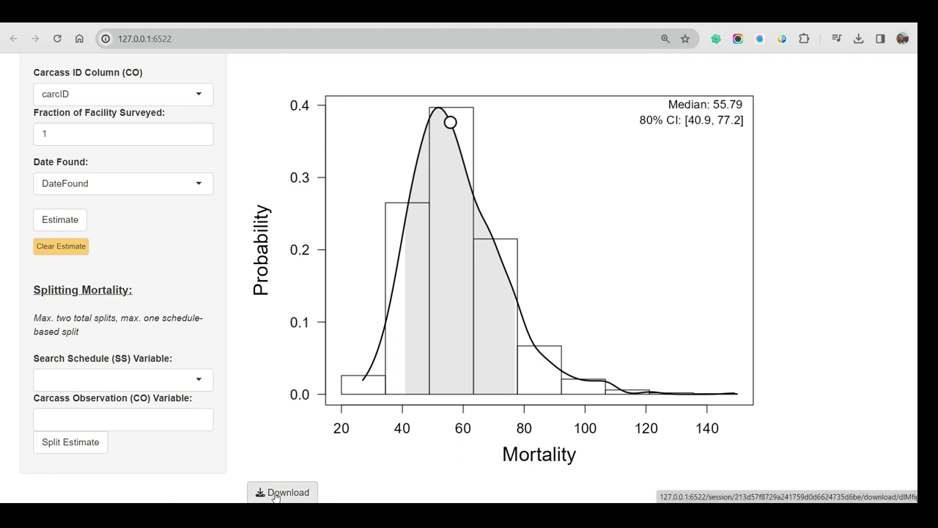
For splitting mortality, set Season as the search schedule variable and Season and Group as the carcass observation variables
left_click_drag(34, 291, 143, 295)
left_click(118, 383)
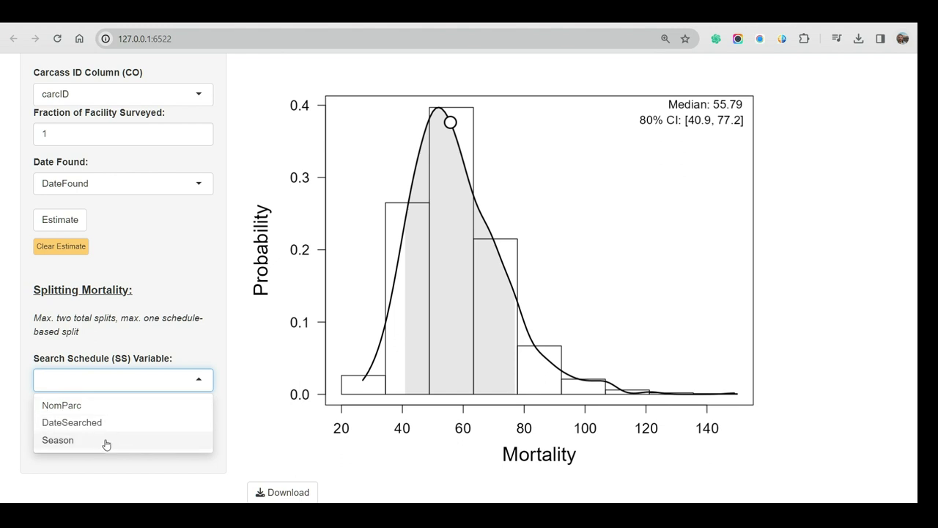
left_click(105, 442)
left_click(86, 419)
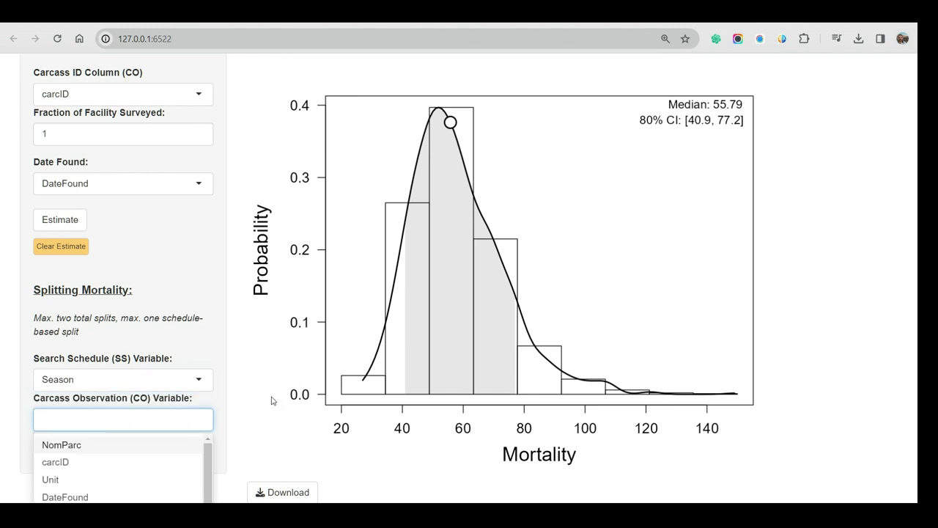
scroll(255, 403, "down", 1)
left_click(111, 449)
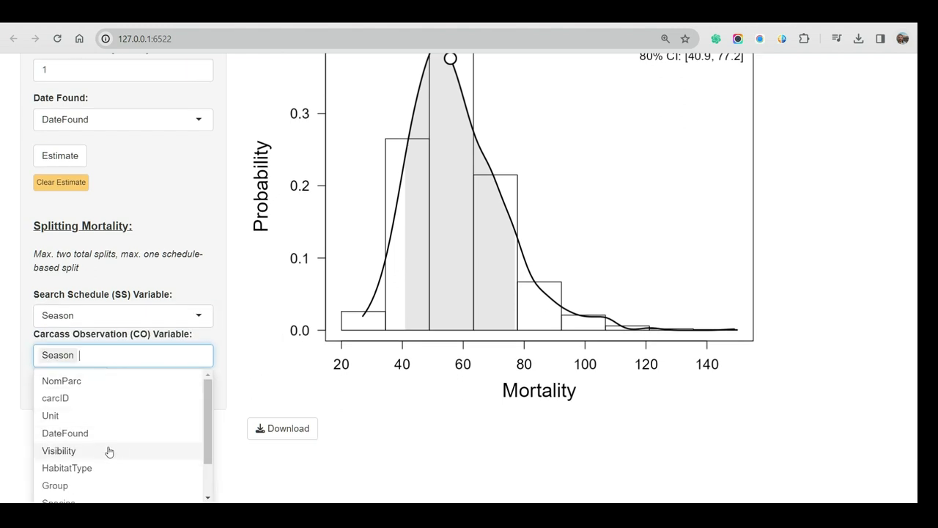
left_click(94, 485)
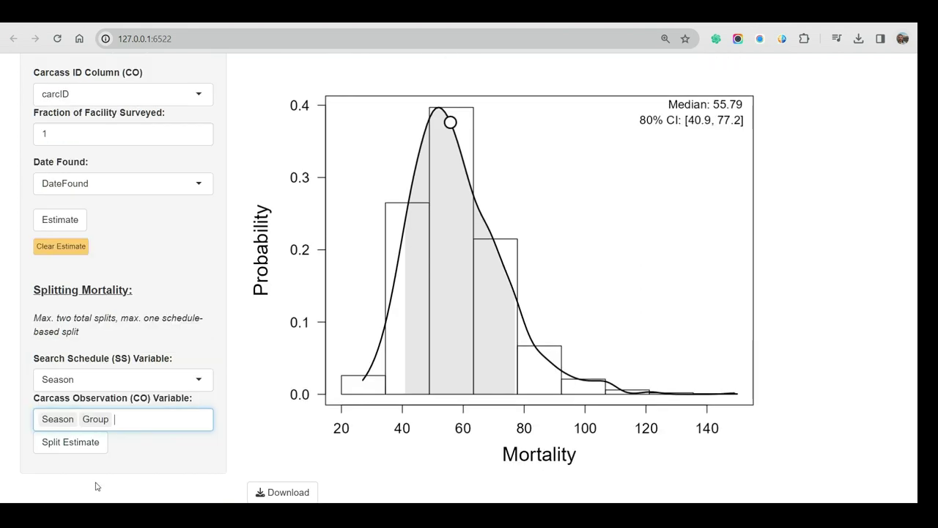
Replace the carcass observation split variables with Group only and split the mortality estimate by Season and Group
left_click(48, 421)
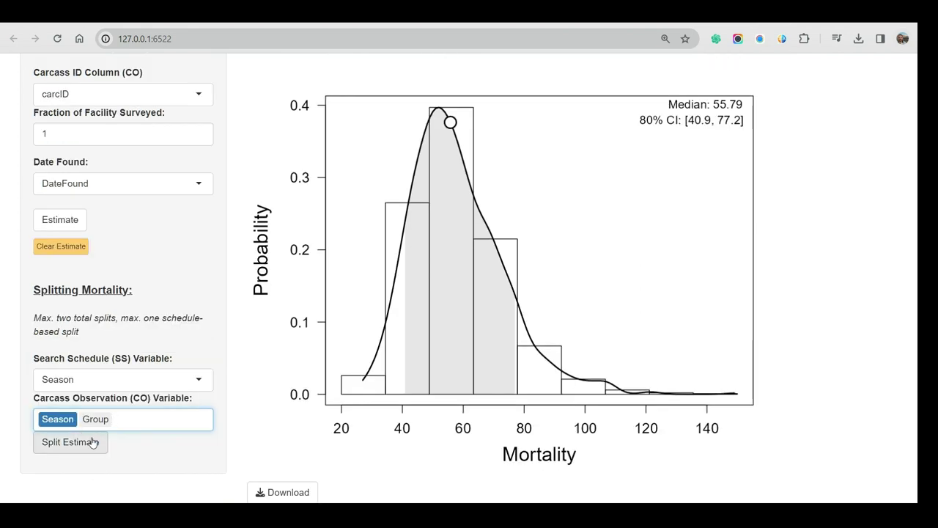
left_click(133, 422)
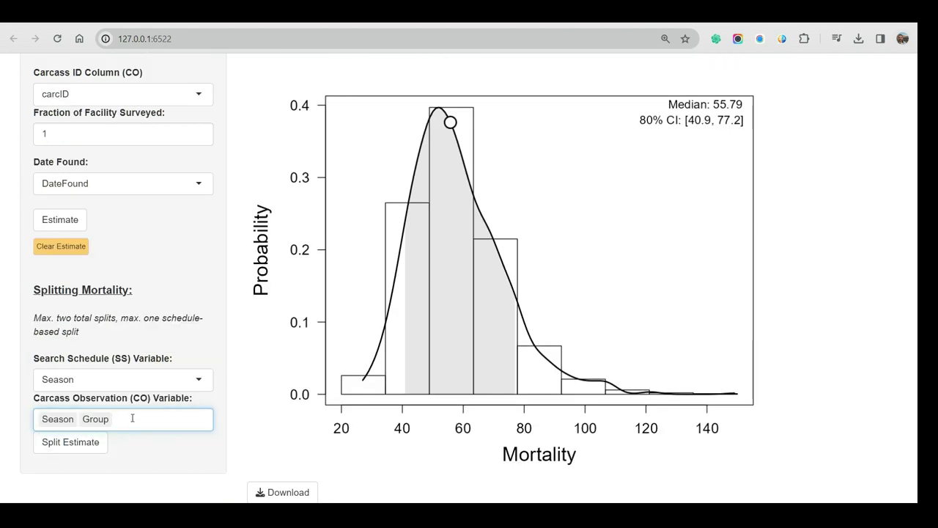
key("BackSpace")
key("BackSpace")
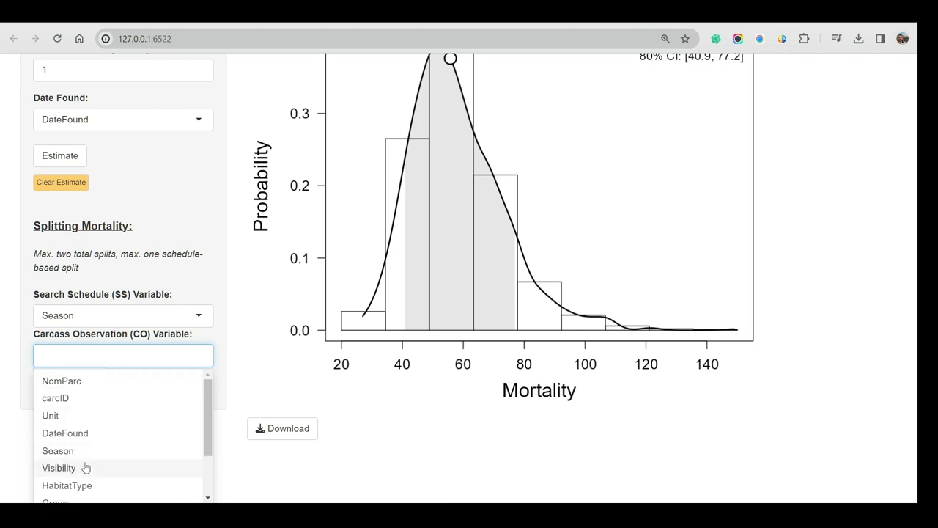
scroll(85, 484, "down", 2)
left_click(76, 437)
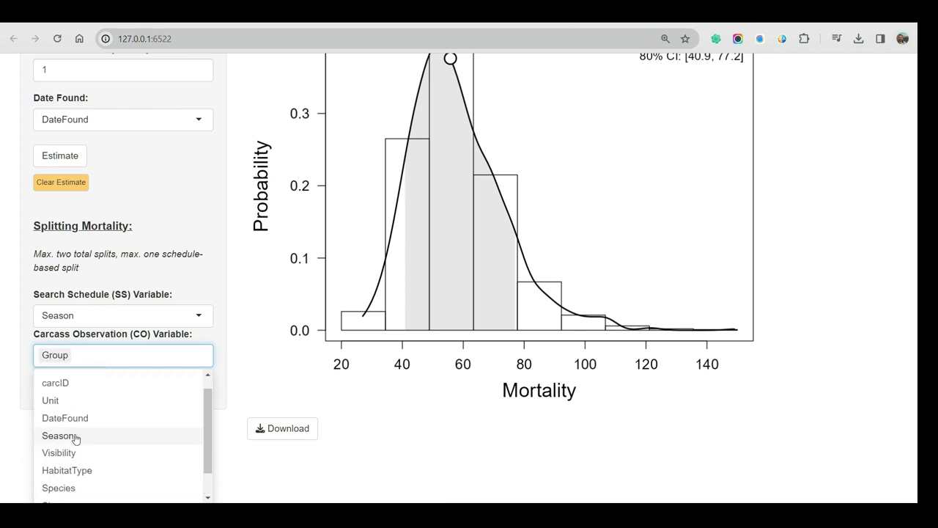
left_click(256, 484)
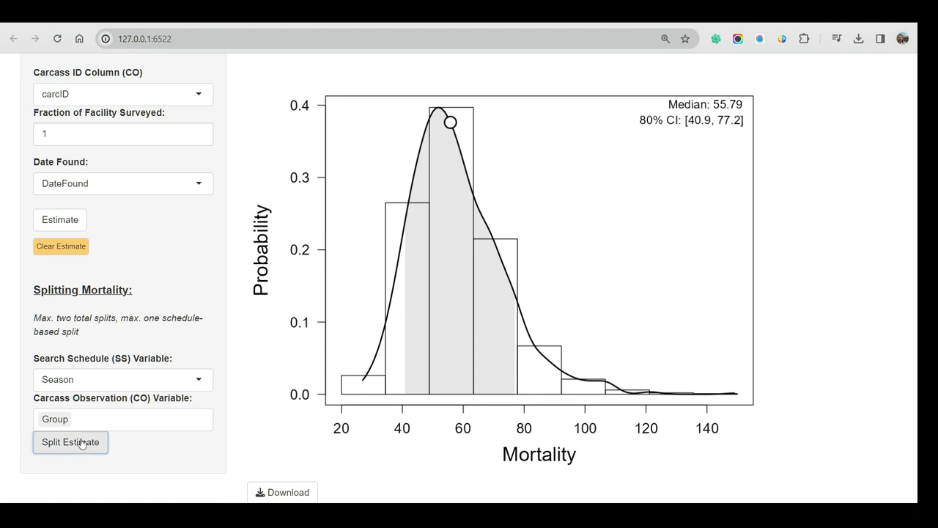
left_click(82, 443)
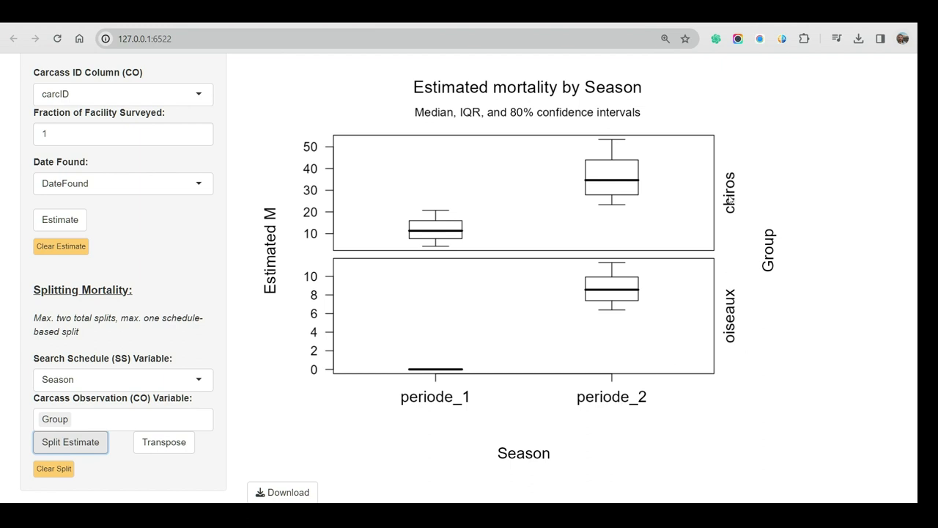
Apply a common y-axis scale to the split mortality figure and display the mortality summary table
scroll(492, 359, "down", 1)
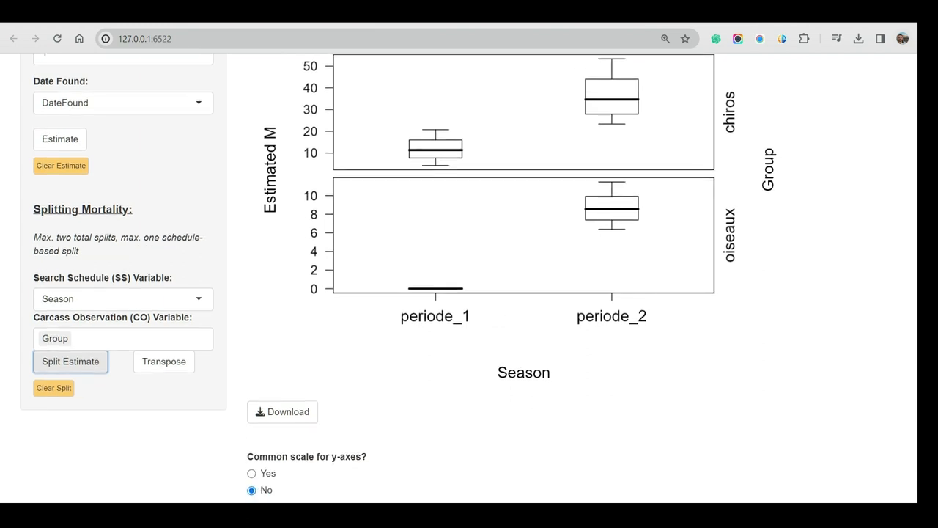
left_click(266, 474)
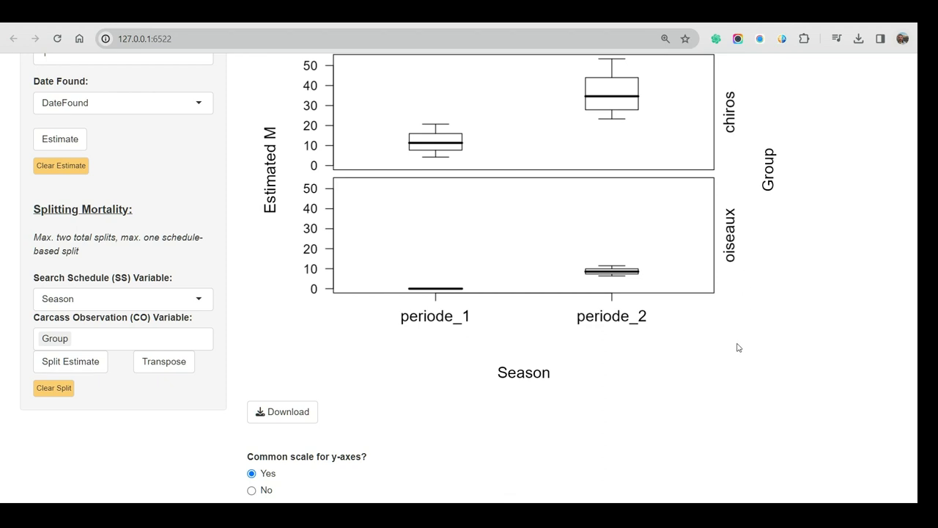
scroll(721, 390, "up", 3)
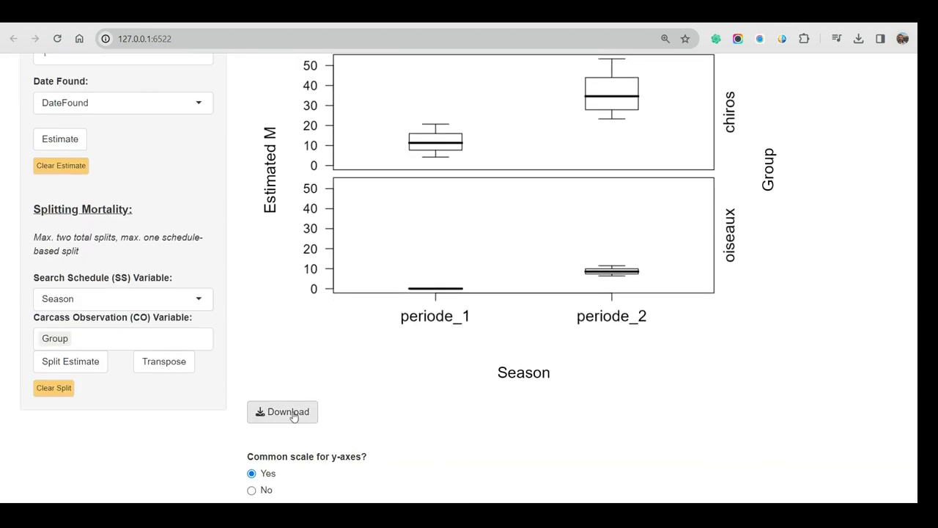
scroll(328, 373, "up", 2)
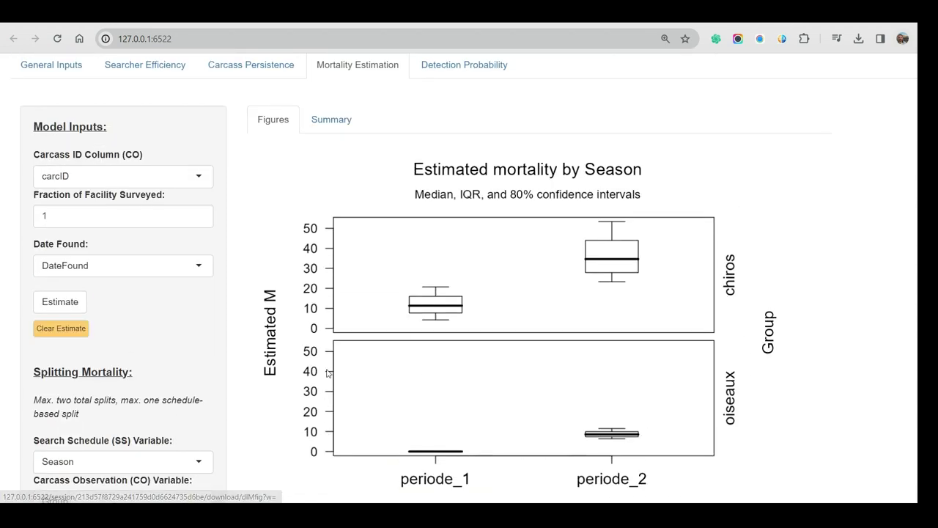
left_click(345, 123)
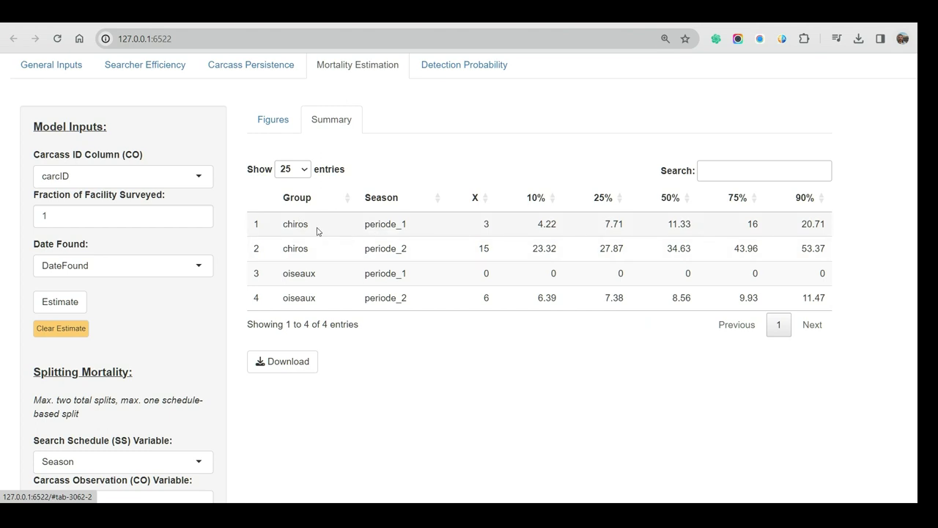
Estimate detection probability with a search interval of 4 days and a total monitoring span of 150 days, and display the summary
left_click(455, 74)
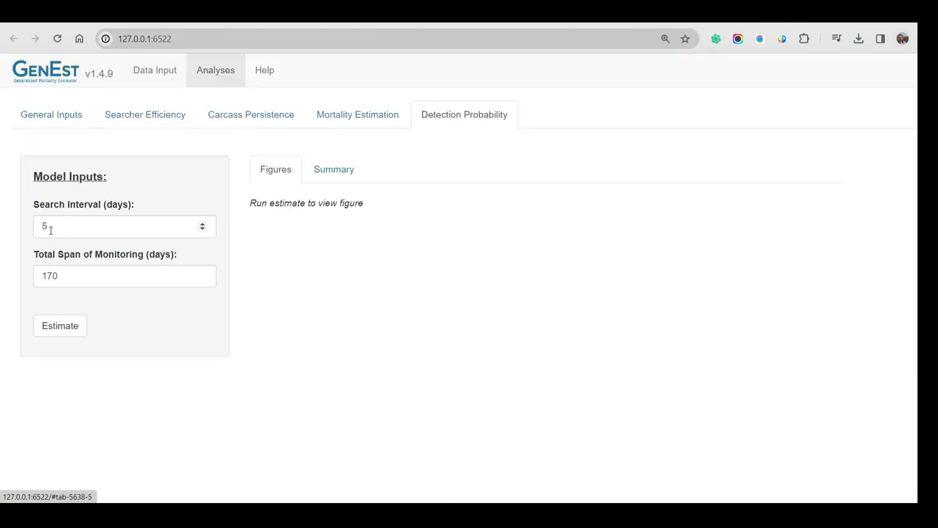
left_click_drag(53, 226, 42, 225)
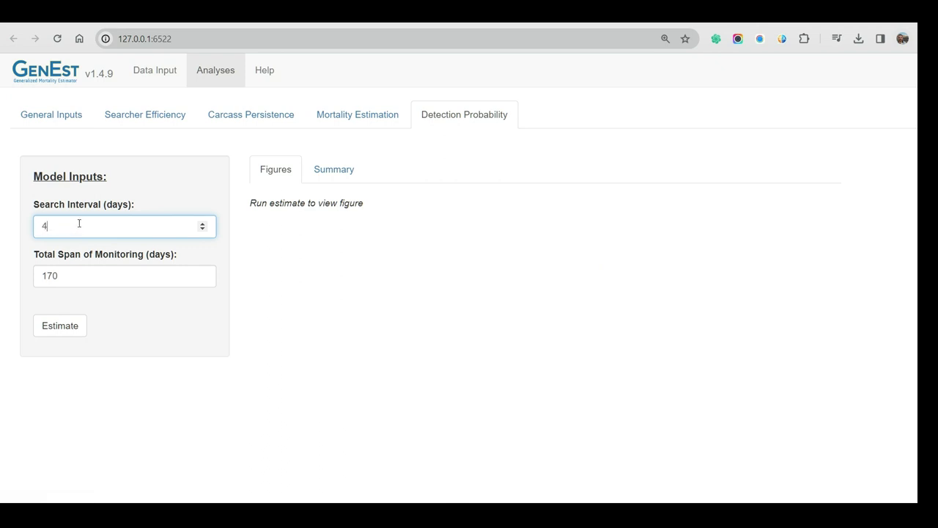
left_click_drag(65, 276, 34, 275)
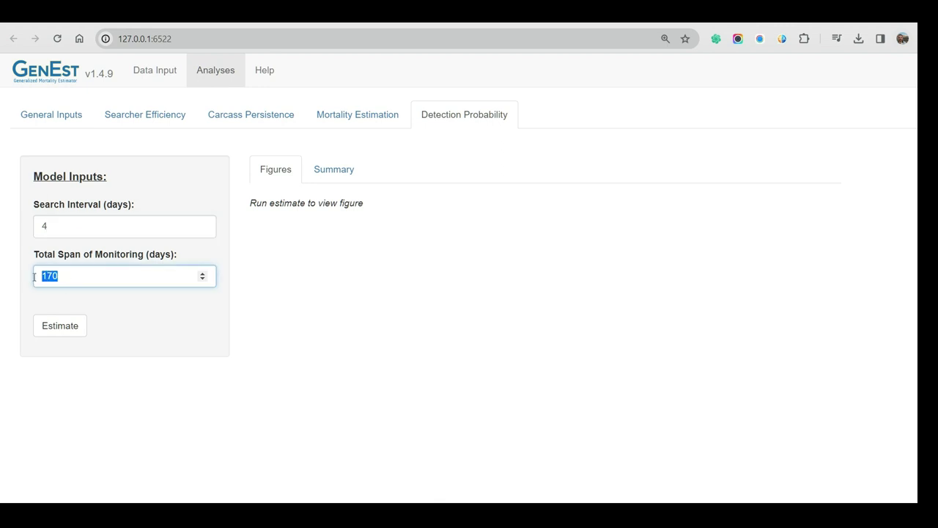
type("1")
left_click(42, 328)
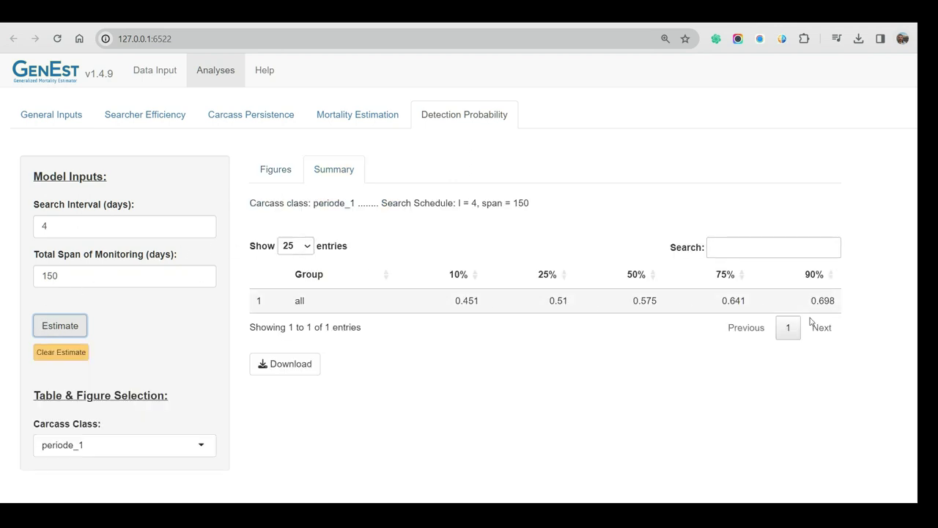
Display the detection probability figure for the periode_1 carcass class and examine its whole distribution
left_click(284, 169)
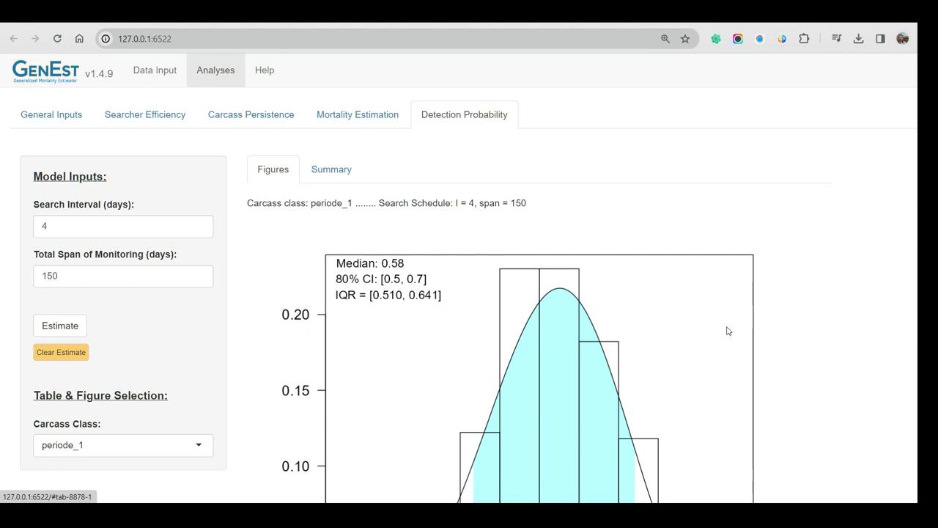
scroll(806, 337, "down", 2)
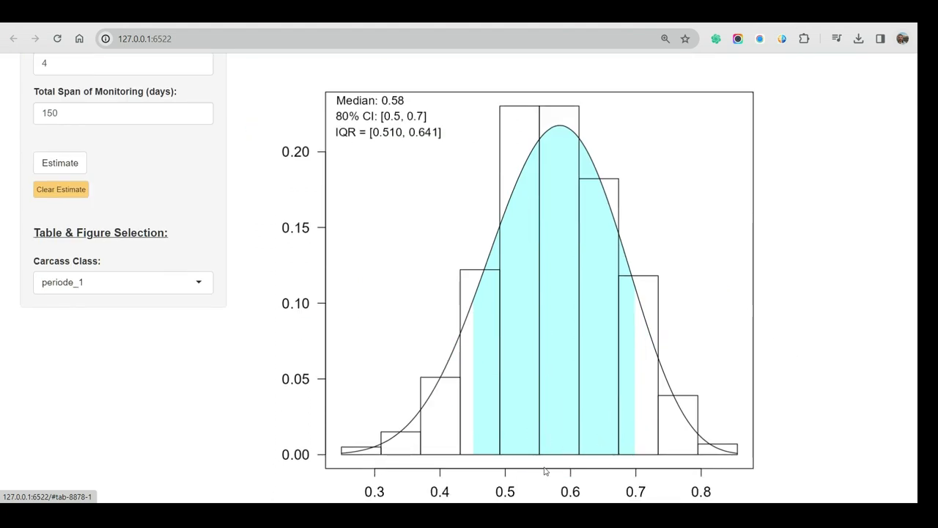
scroll(578, 424, "down", 1)
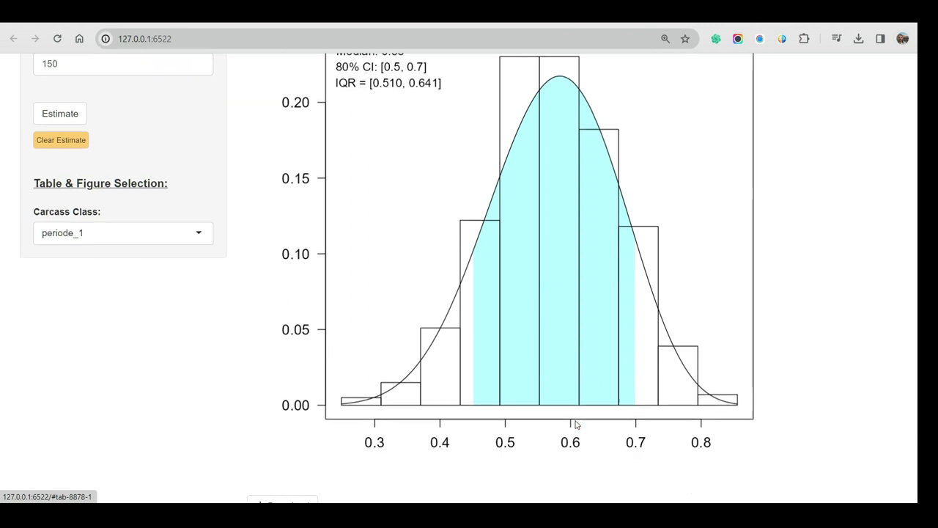